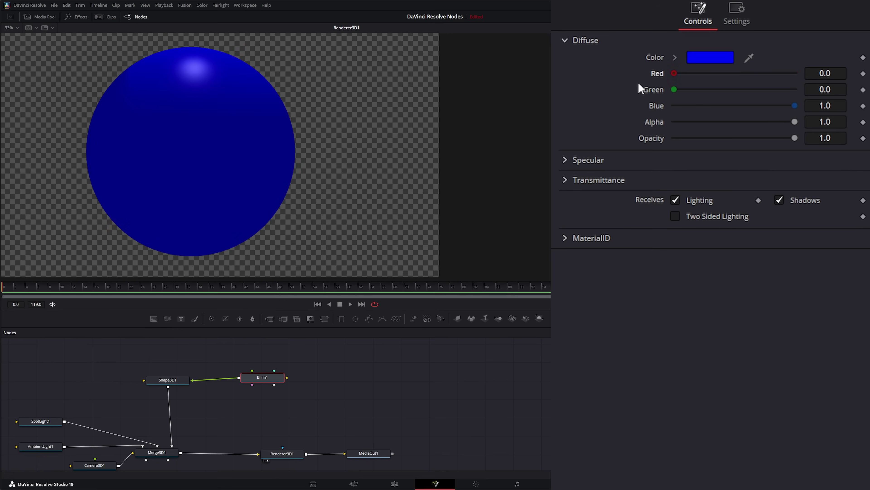
- Connect a new Phong material to Shape3D1 in place of Blinn1 and set its diffuse Green and Blue to 0.0
drag(271, 377, 270, 362)
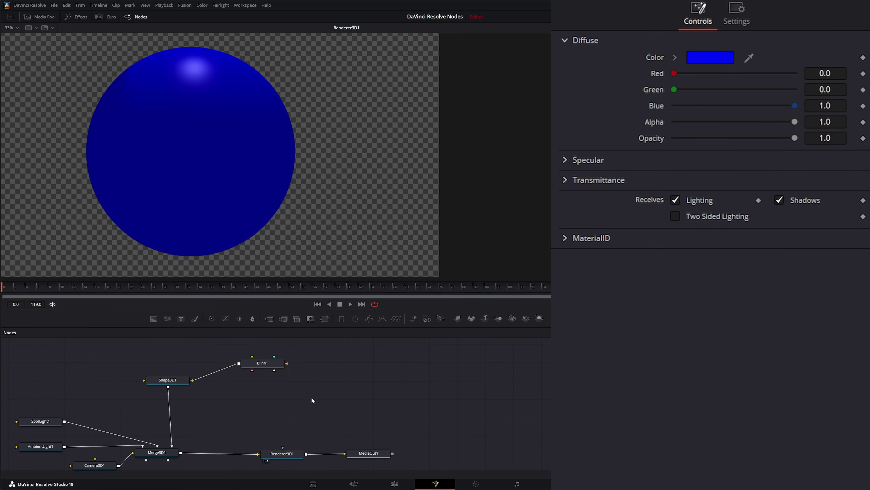
key(shift+space)
text(phon)
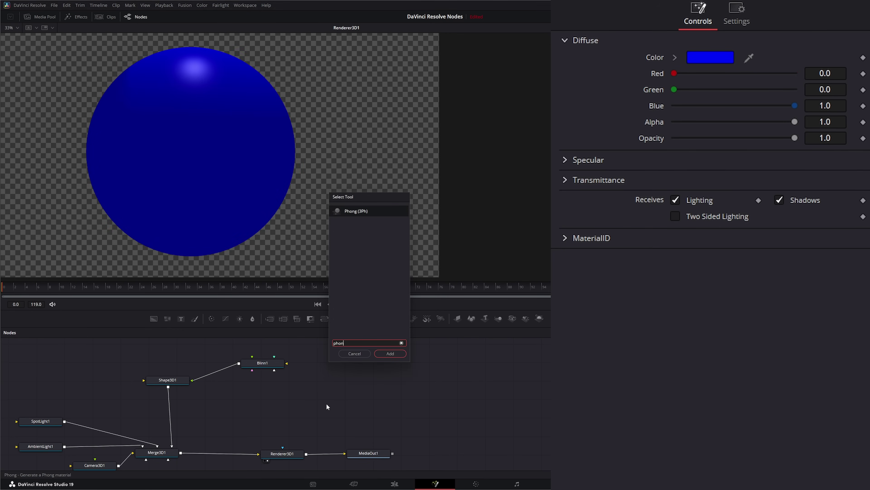
key(Return)
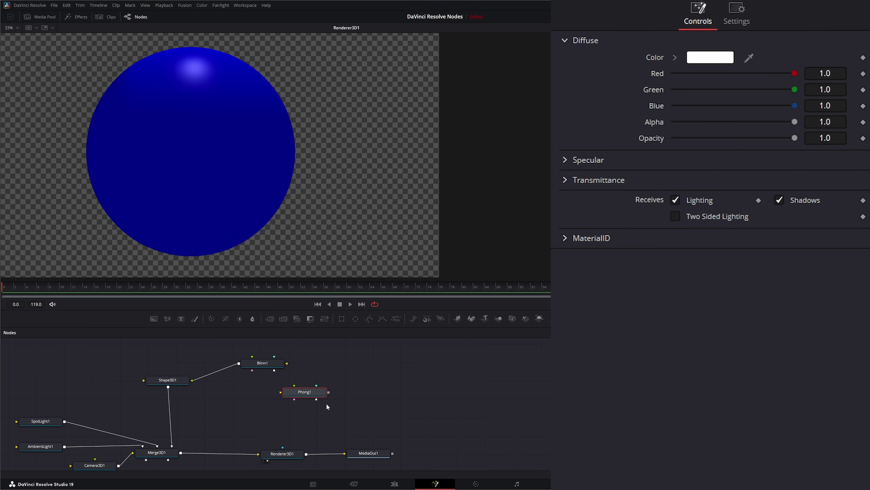
drag(308, 394, 192, 380)
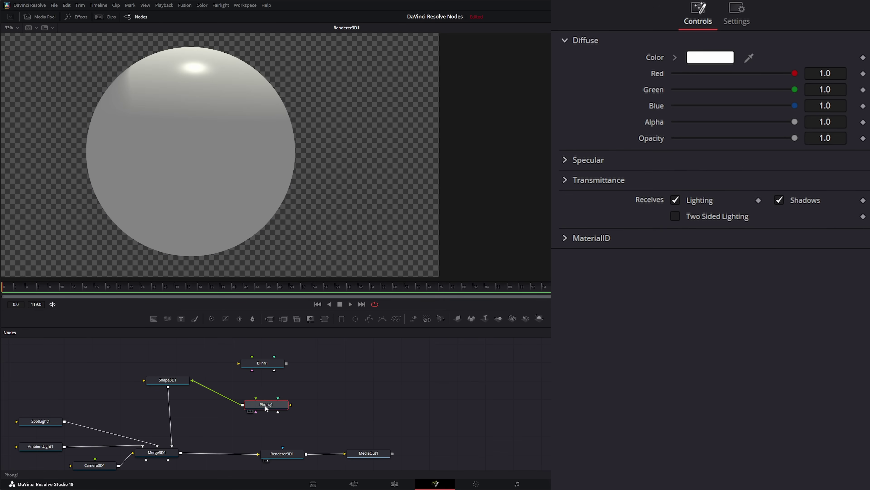
drag(794, 90, 635, 106)
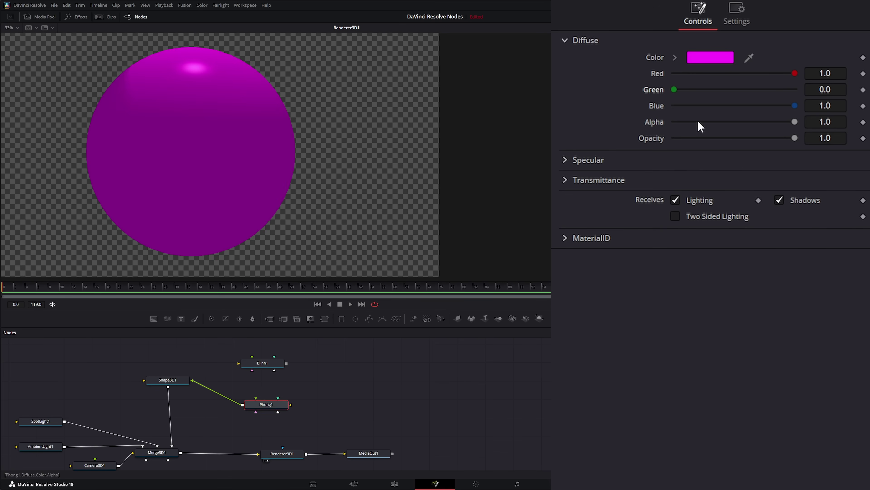
drag(794, 105, 637, 109)
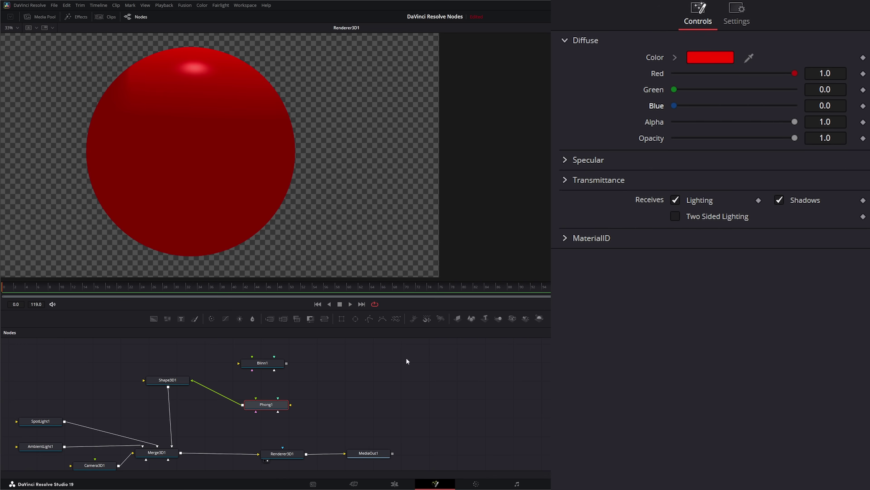
- Disconnect Phong1 from Shape3D1 and line up Blinn1 directly above it, farther away from Shape3D1
drag(270, 410, 272, 411)
drag(193, 381, 291, 411)
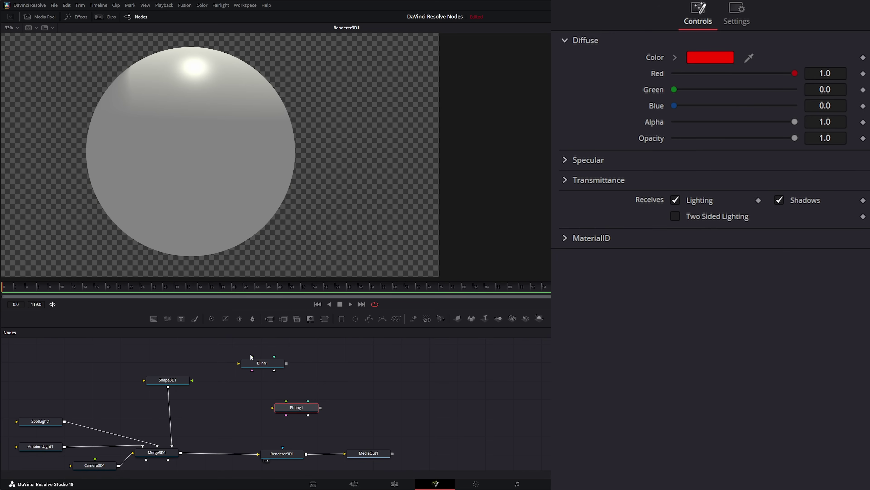
drag(263, 365, 297, 367)
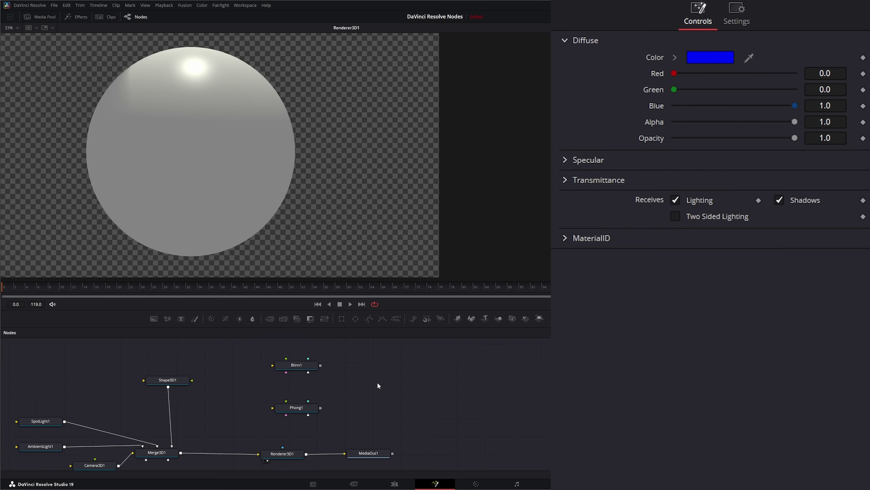
- Add a Channel Boolean (3Bol) material node and place it between Shape3D1 and the two material nodes
key(shift+space)
text(cho)
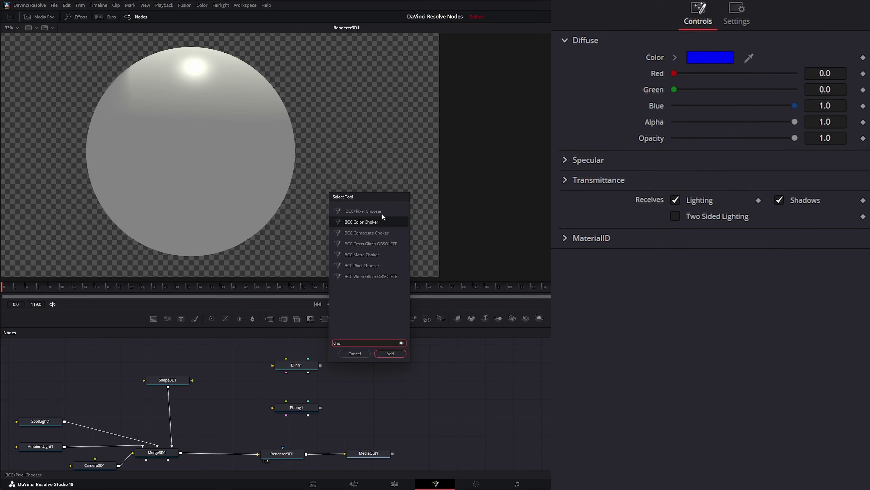
key(BackSpace)
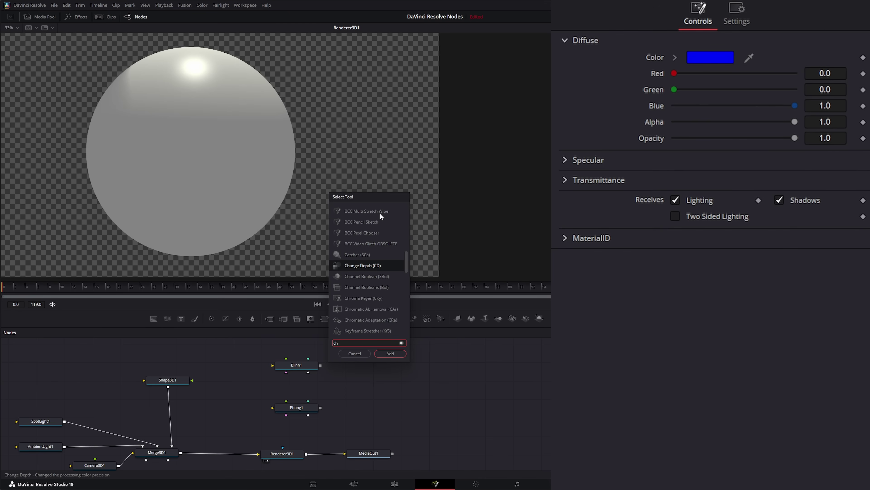
text(annel)
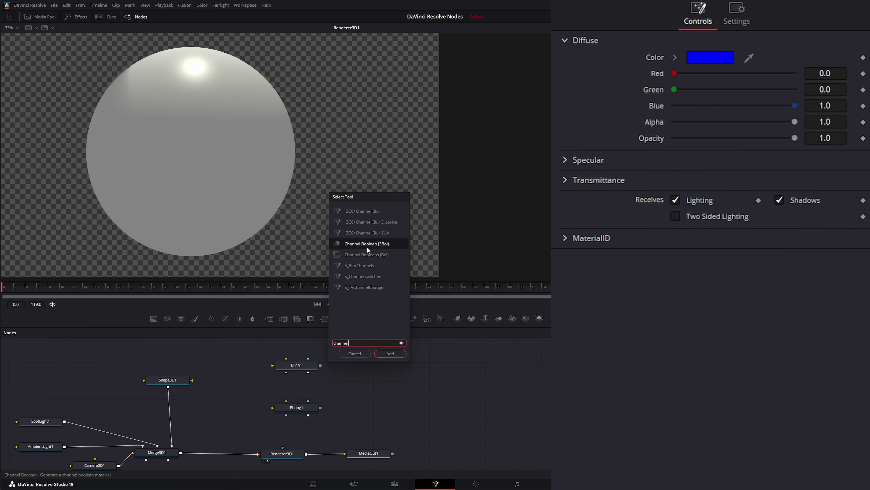
click(392, 353)
drag(383, 384, 239, 353)
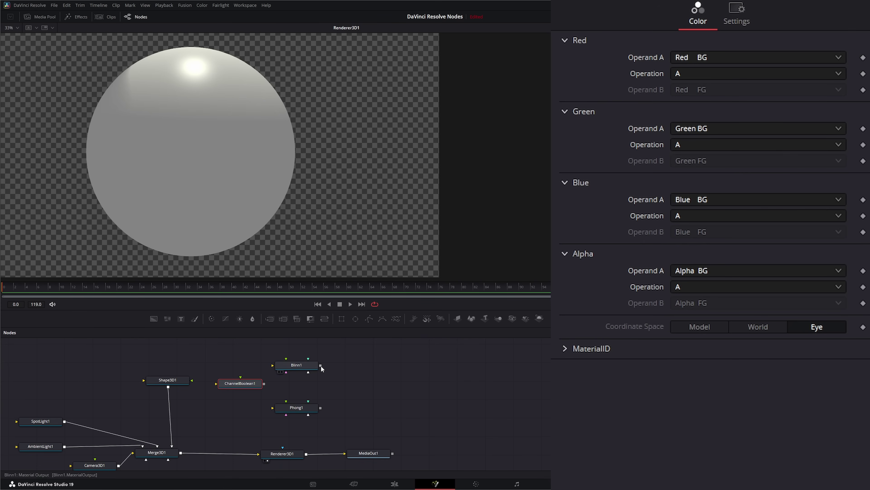
- Connect Blinn1 as foreground and Phong1 as background of ChannelBoolean1, and feed its output into Shape3D1's material input
drag(320, 365, 242, 382)
click(278, 390)
drag(321, 407, 242, 383)
click(267, 392)
drag(230, 390, 191, 380)
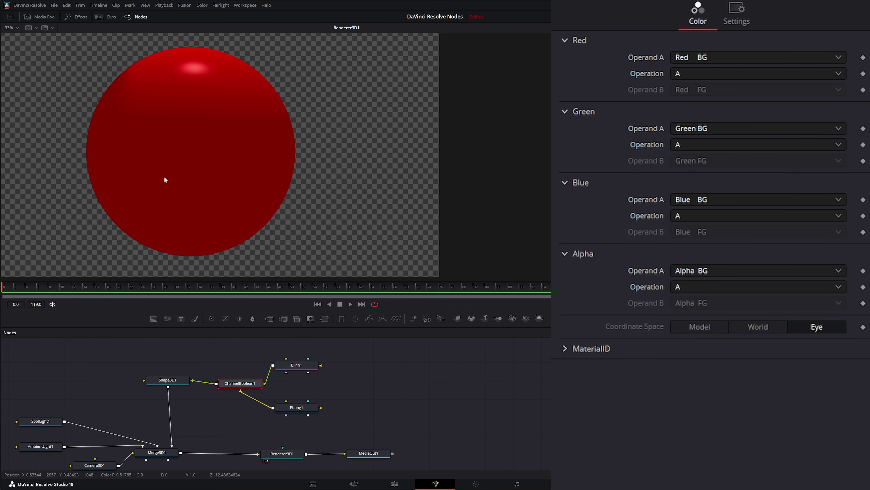
- Try operation B for ChannelBoolean1's Red channel, and set the Red operation to A + B
drag(361, 160, 327, 163)
click(703, 74)
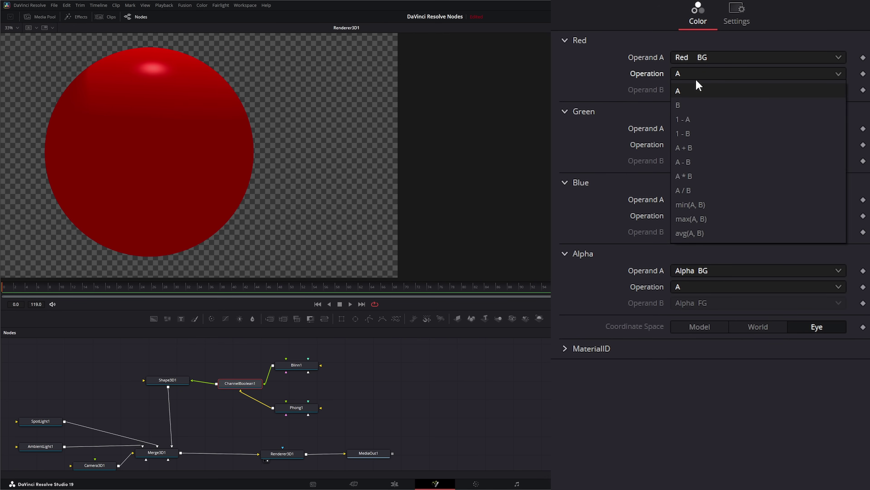
click(691, 107)
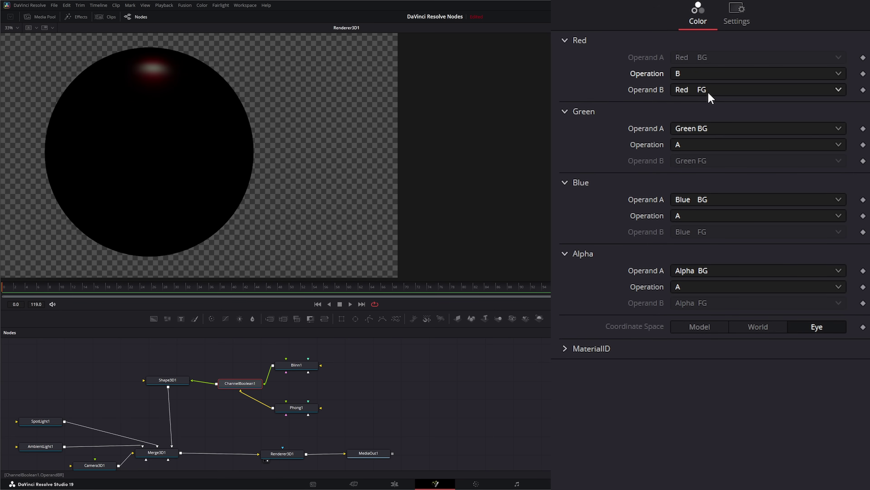
click(692, 76)
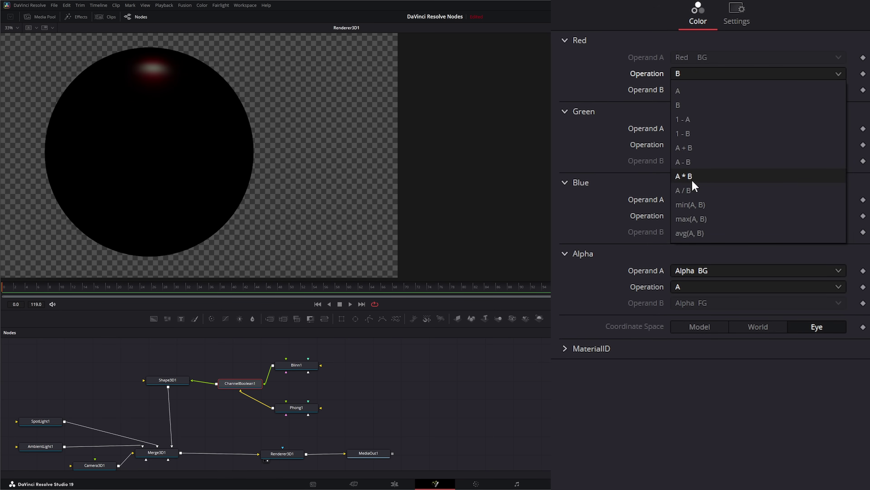
click(707, 152)
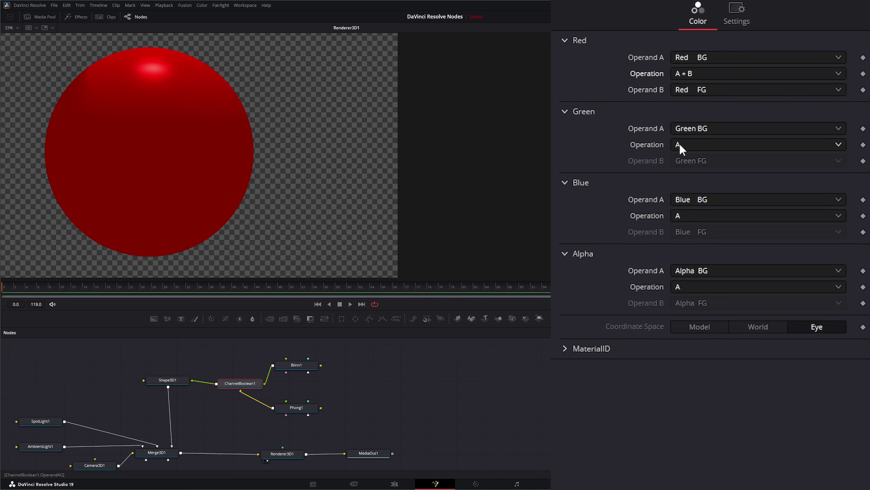
click(700, 77)
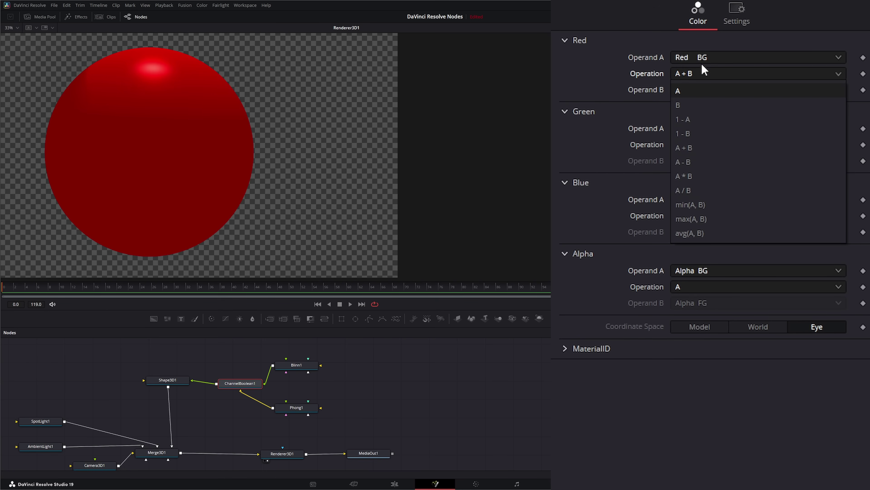
click(635, 65)
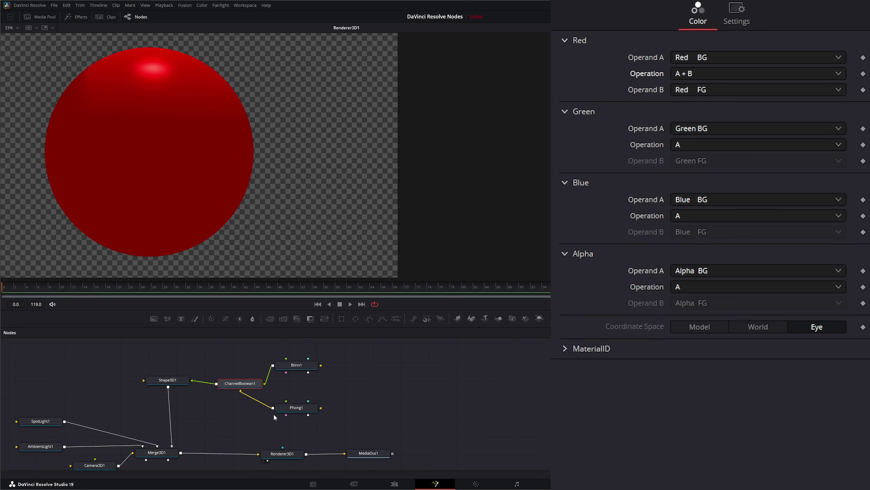
- Rearrange the material nodes so Blinn1 sits above ChannelBoolean1 and Phong1 sits below it
drag(307, 414, 257, 428)
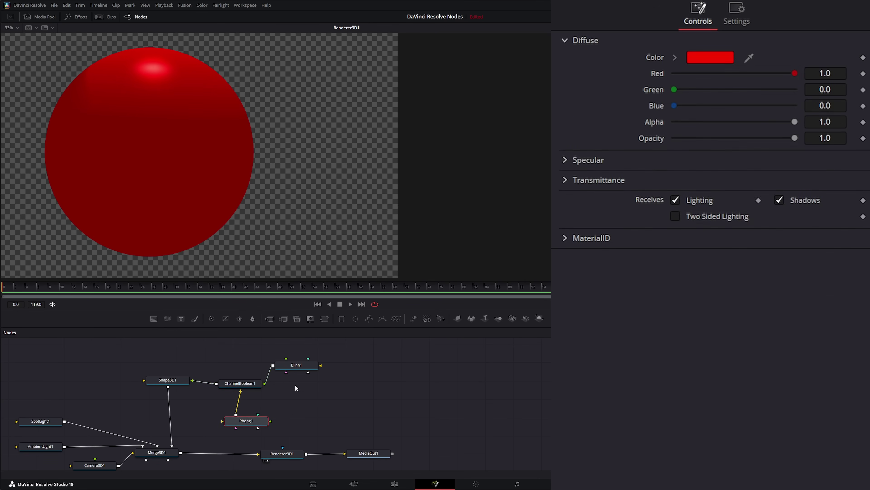
drag(301, 369, 264, 357)
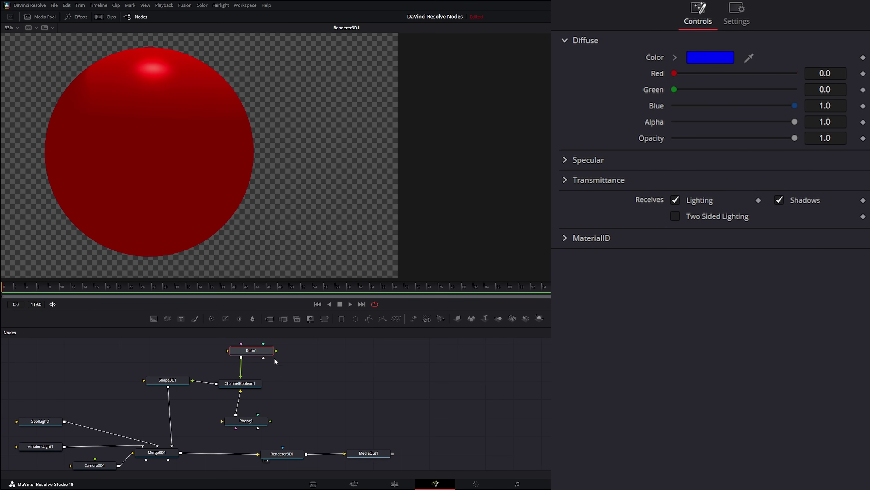
drag(245, 422, 250, 421)
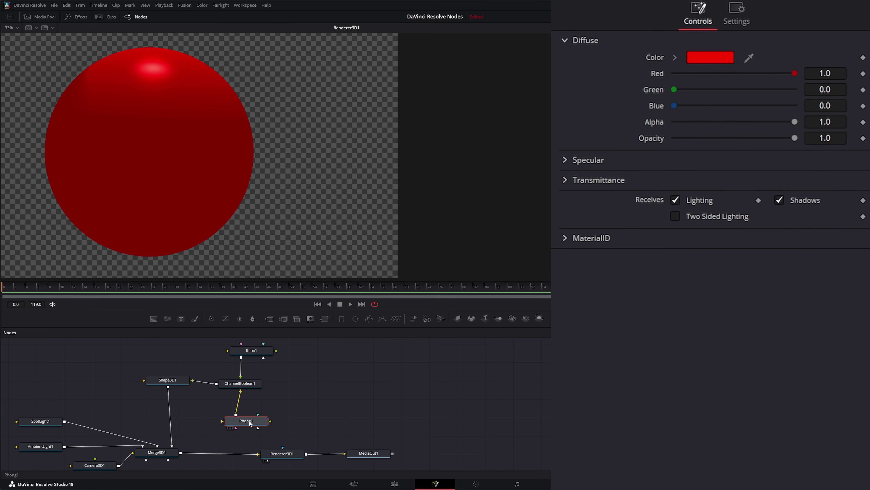
- Set Operand B of ChannelBoolean1's Red channel to Blue BG
click(240, 383)
click(699, 91)
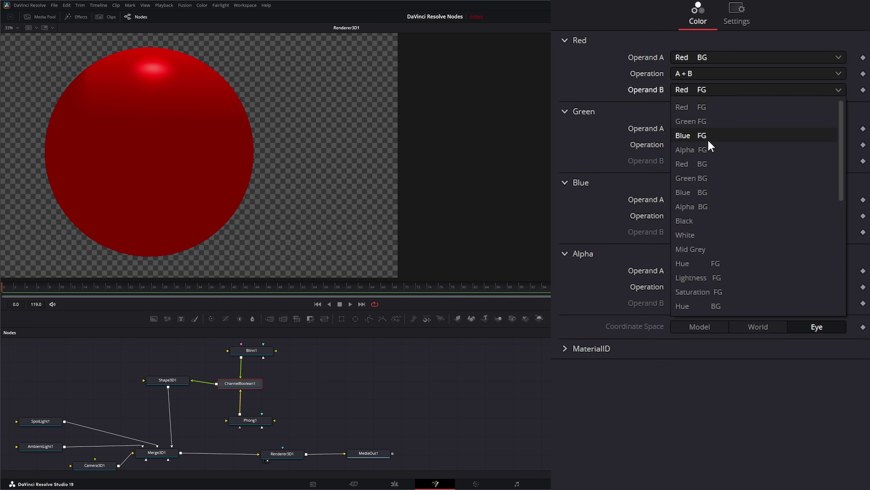
click(706, 192)
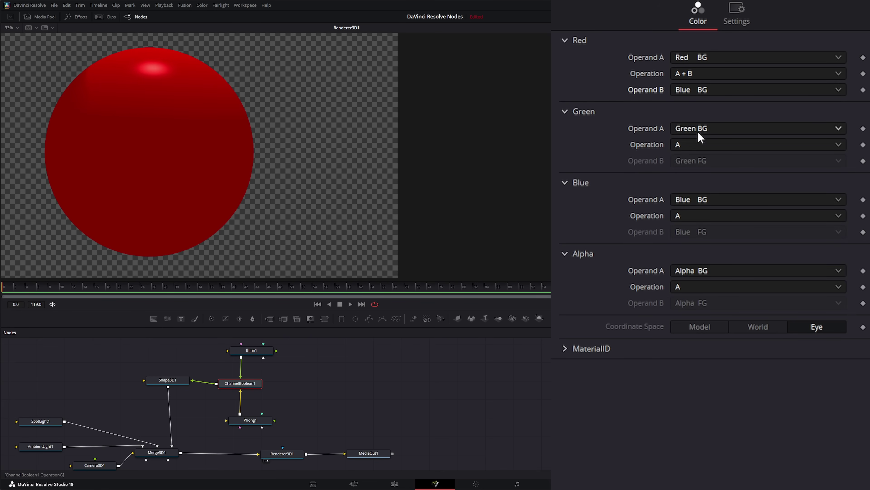
- Try the A * B, A - B and A / B operations on ChannelBoolean1's Red channel
click(704, 77)
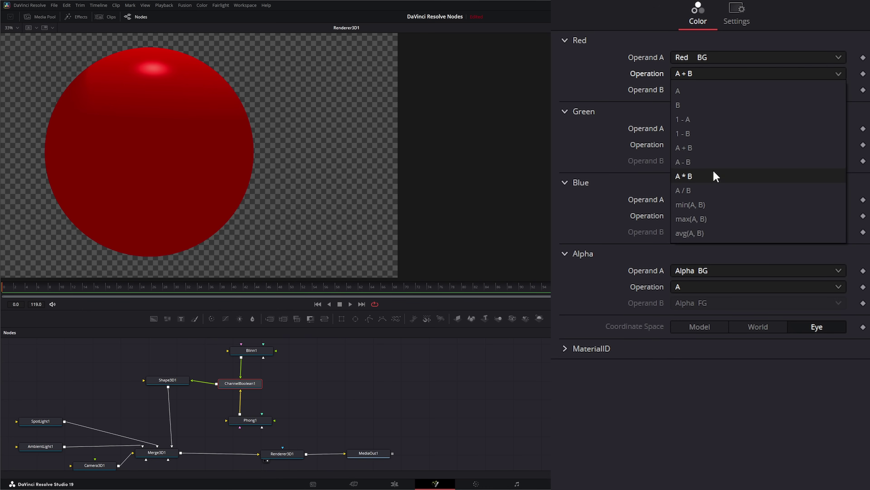
click(700, 179)
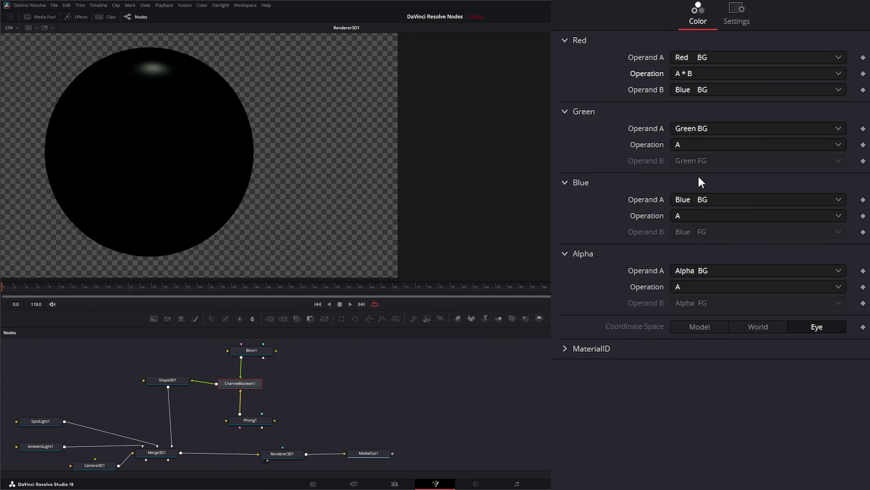
click(699, 74)
click(706, 164)
click(706, 75)
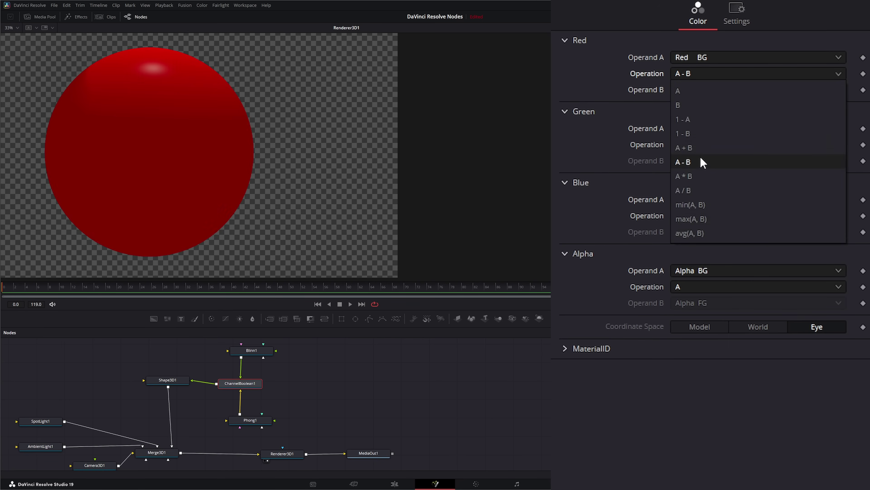
click(702, 189)
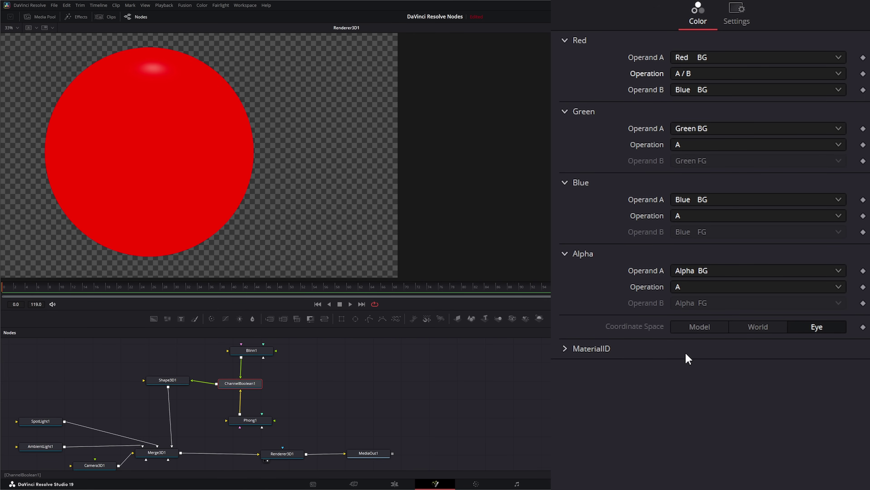
- Set the Red channel's Operand B to Red BG with operation A + B, and the Blue channel's operation to 1 - B
click(704, 91)
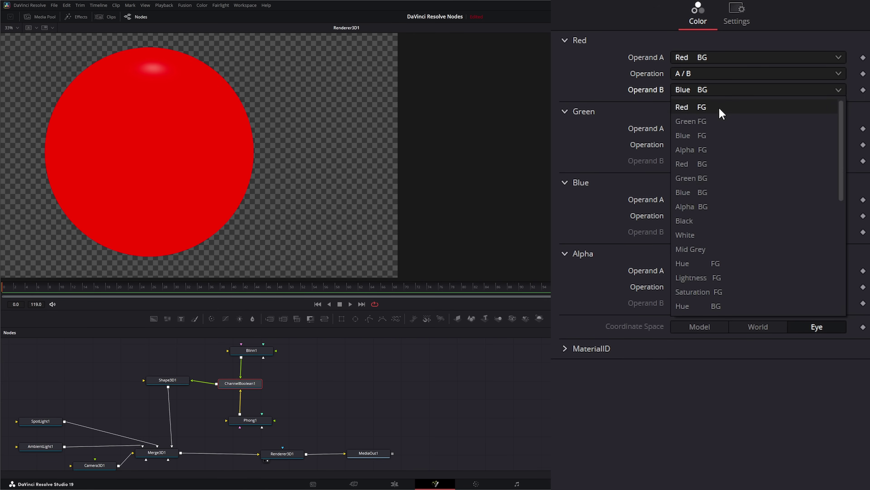
click(710, 162)
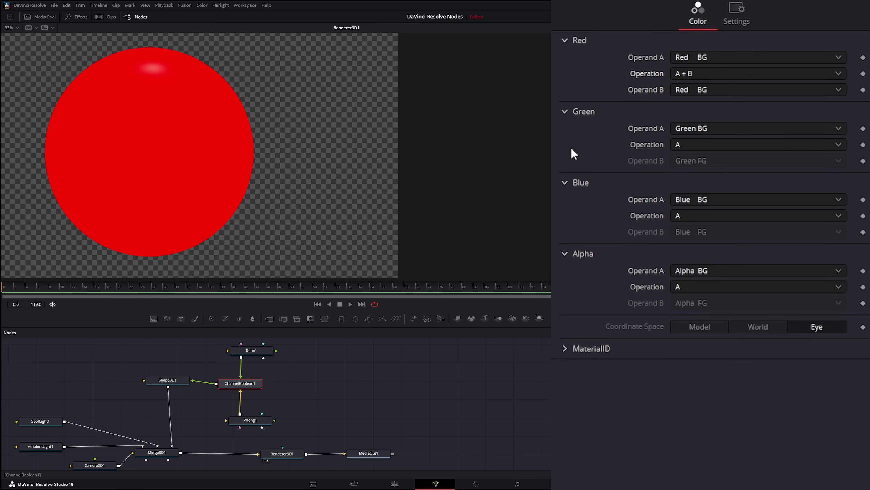
click(694, 216)
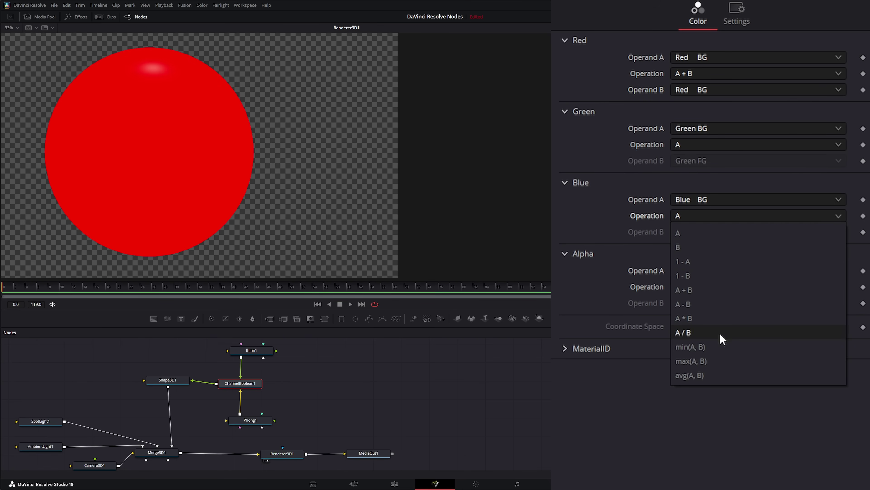
click(700, 277)
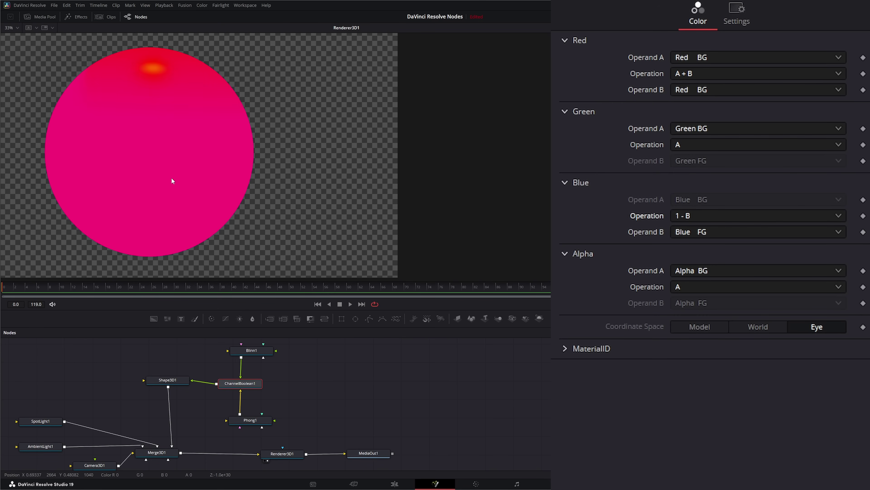
- Add the rmthh1p_4K_Albedo.jpg texture to the node graph and connect it to Blinn1's diffuse color input
drag(311, 385, 325, 395)
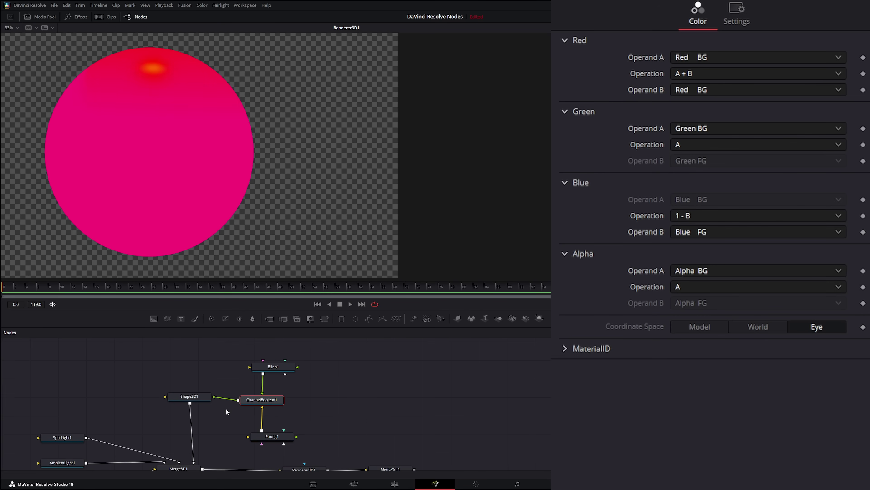
click(278, 367)
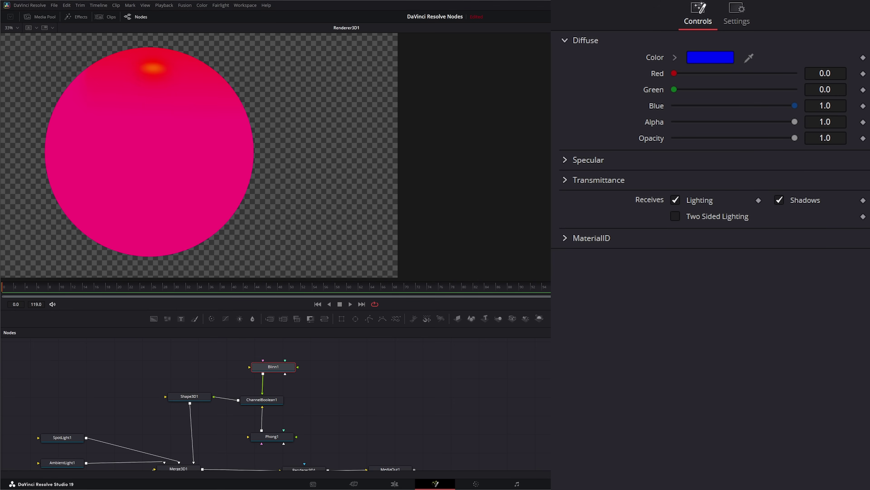
drag(371, 375, 279, 368)
click(308, 375)
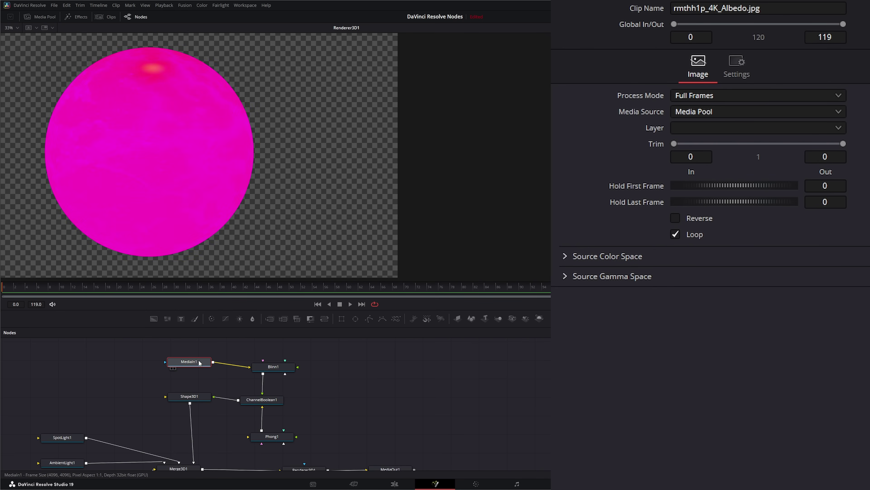
- Add the rmthh1p_4K_AO.jpg texture to the node graph and connect it to Blinn1's specular color material input
drag(194, 360, 196, 363)
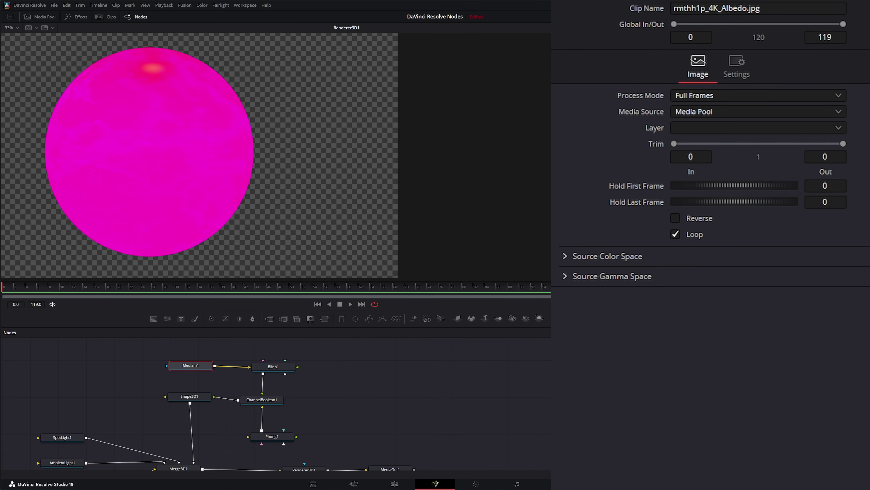
drag(379, 389, 277, 378)
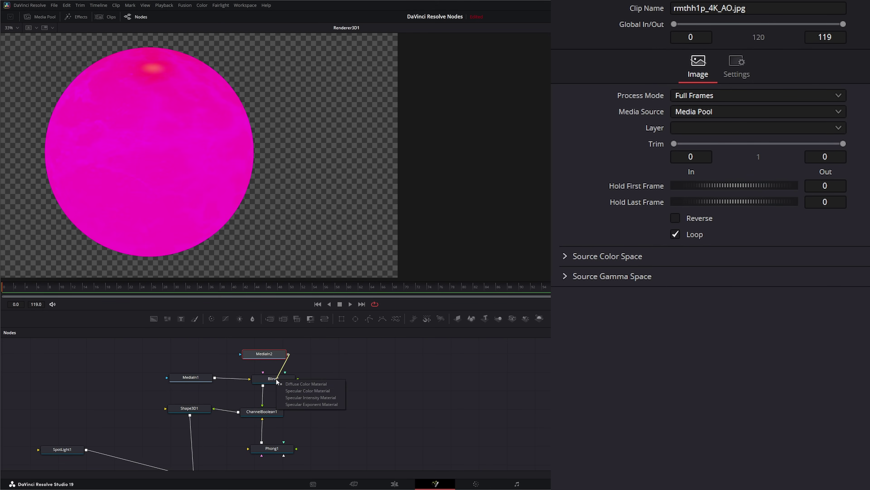
click(325, 391)
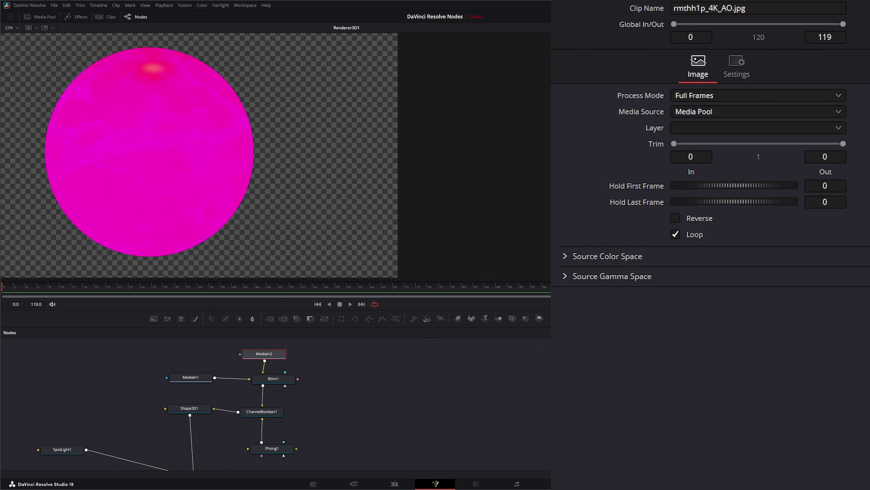
- Add a third texture image and a BumpMap node to the node graph beside Blinn1
drag(295, 363, 377, 373)
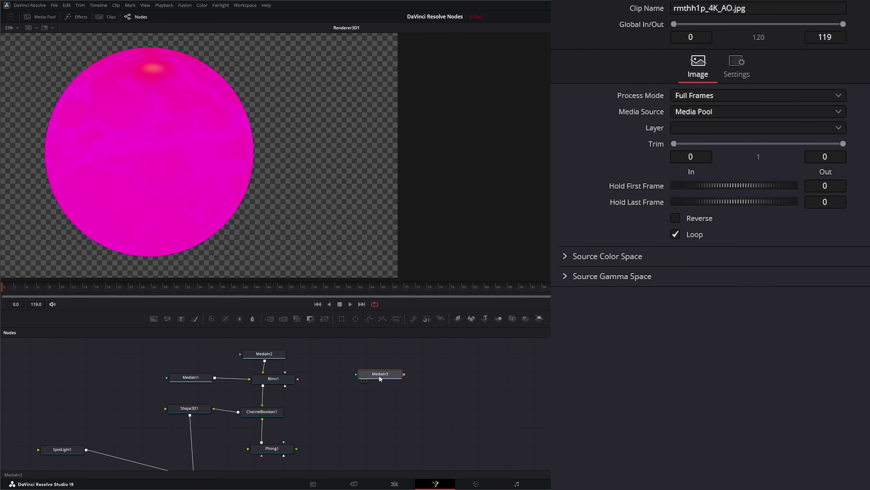
key(shift+space)
text(bum)
key(Return)
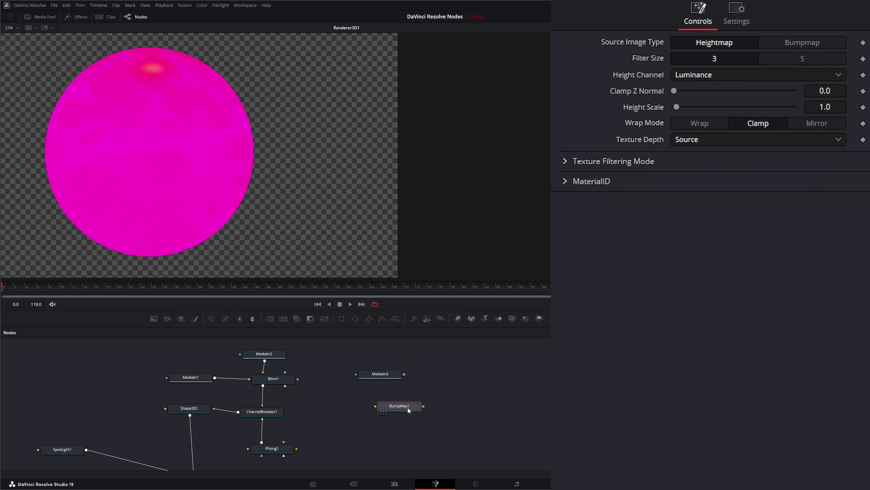
- Route MediaIn3 through BumpMap1 into Blinn1's bumpmap material input, using Bumpmap as the source image type
drag(408, 407, 281, 379)
click(320, 412)
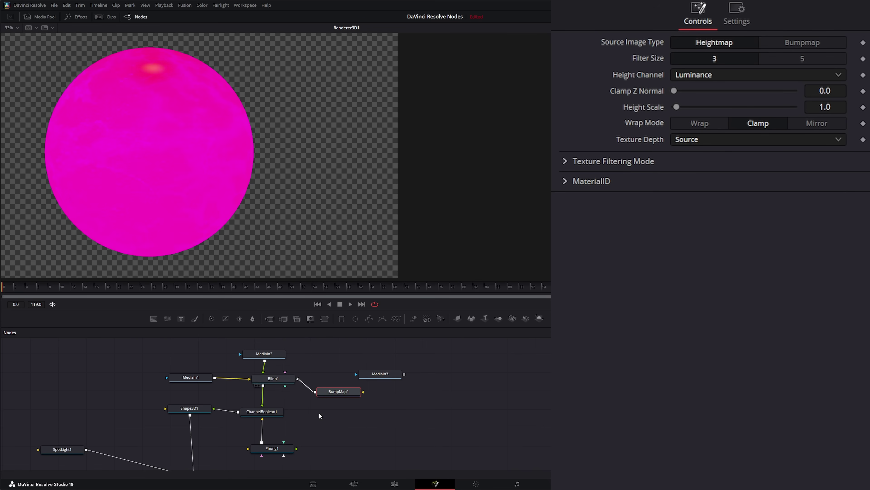
drag(405, 375, 362, 391)
click(805, 48)
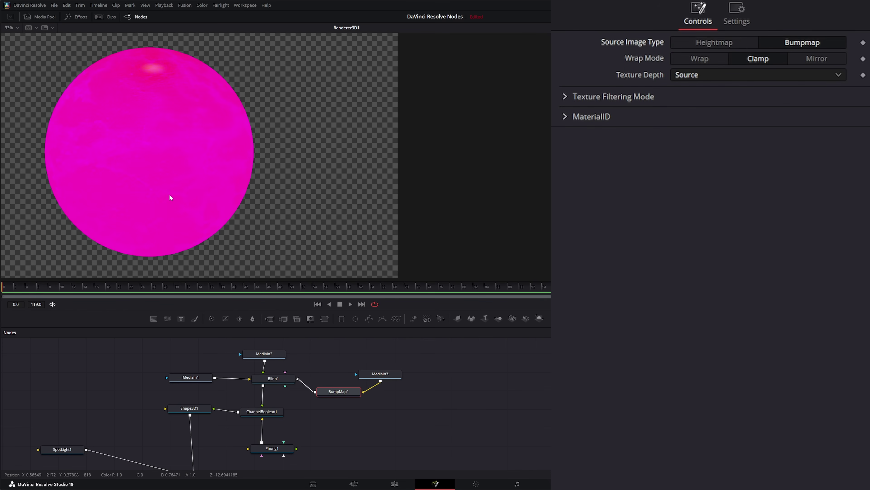
- Set Blinn1's diffuse color to pink #ff2ebd
click(270, 378)
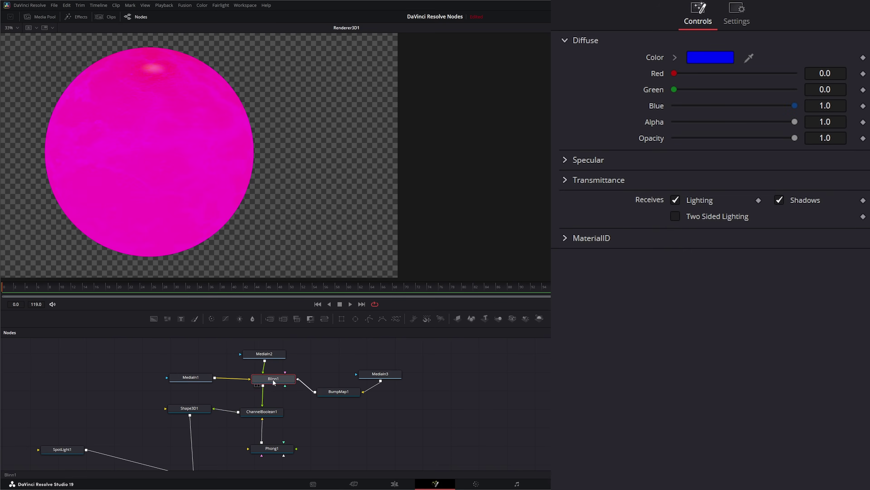
click(710, 57)
drag(457, 187, 439, 196)
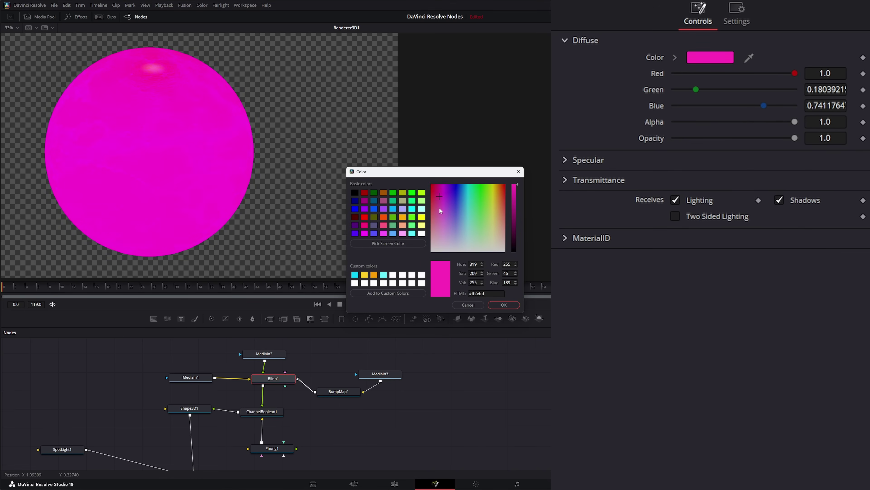
click(513, 304)
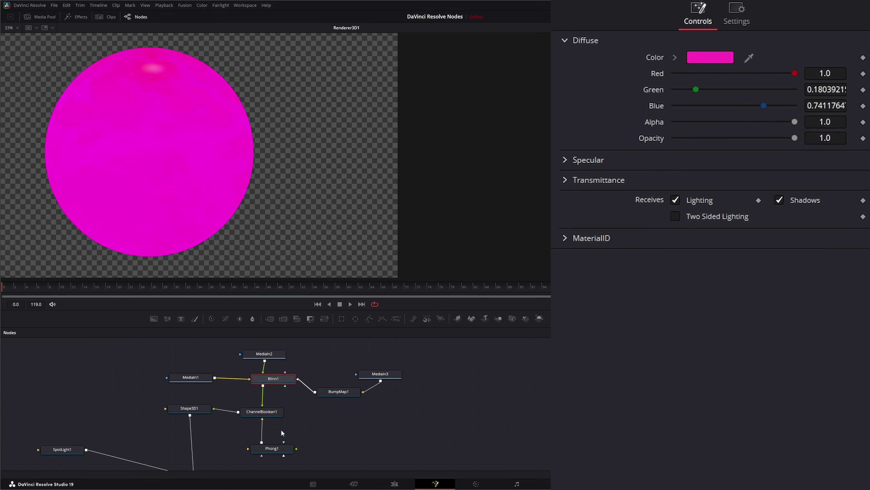
- Set Phong1's diffuse color to blue #1c60ff
click(276, 451)
click(714, 59)
drag(459, 222, 459, 191)
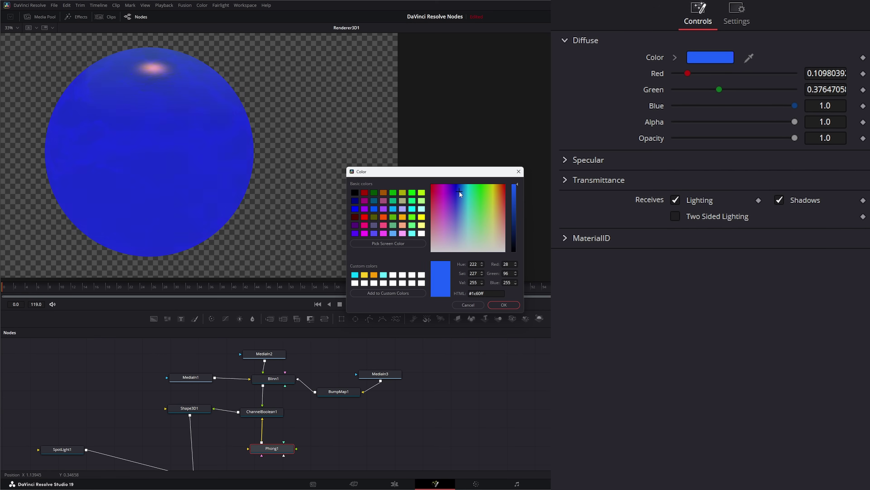
click(504, 305)
- Try operation A for ChannelBoolean1's Blue channel and Lightness FG for both of the Red channel's operands
click(266, 415)
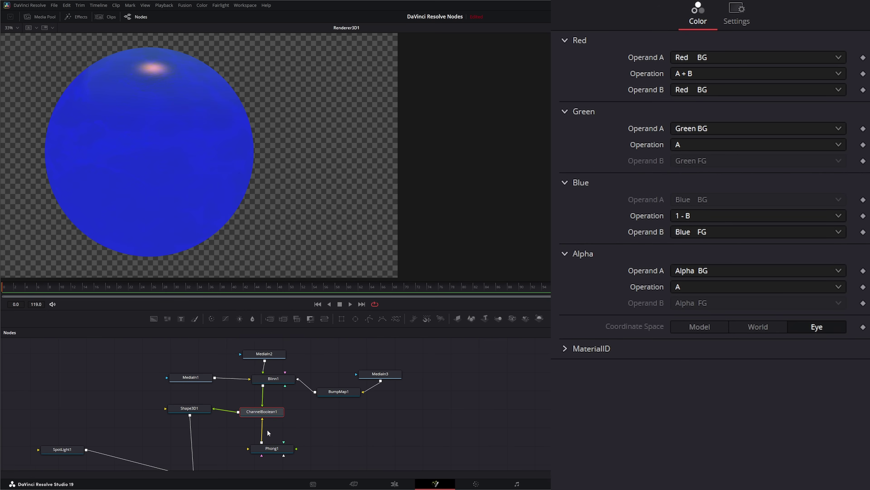
click(699, 216)
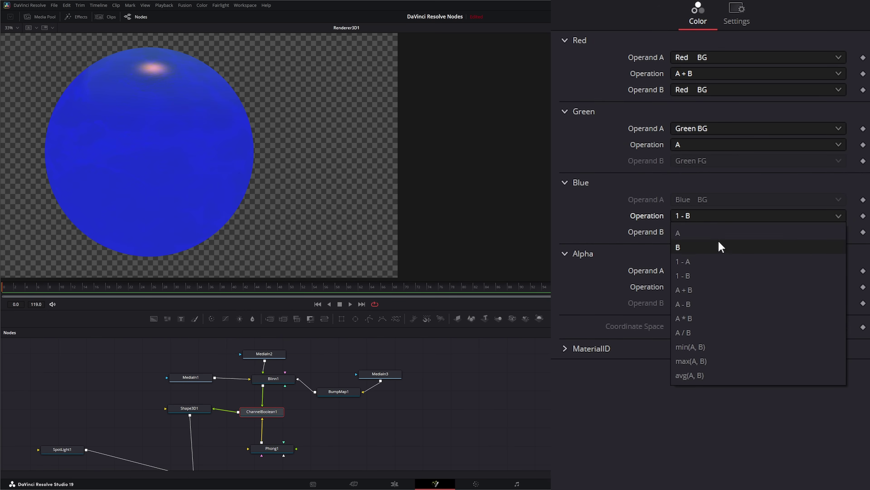
click(699, 233)
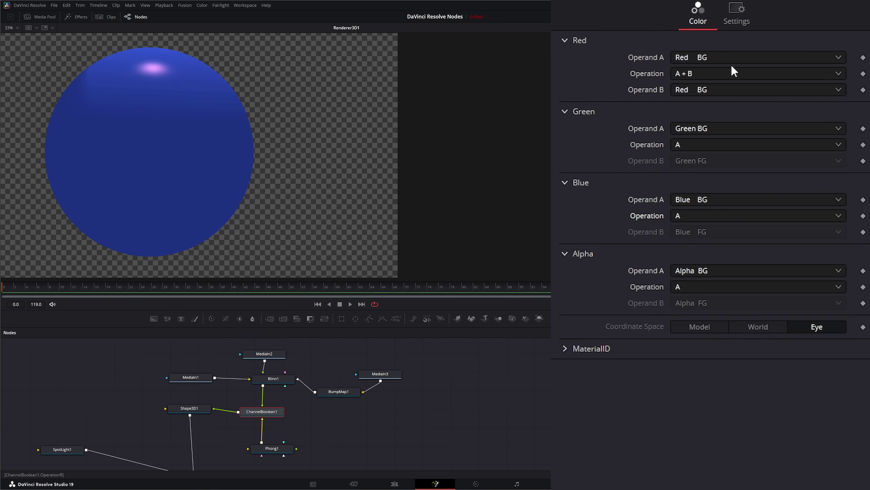
click(699, 58)
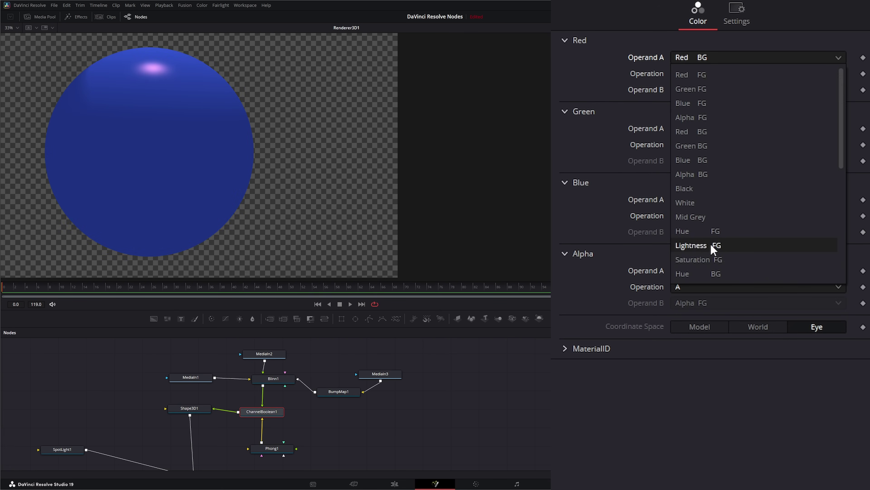
click(715, 245)
click(708, 91)
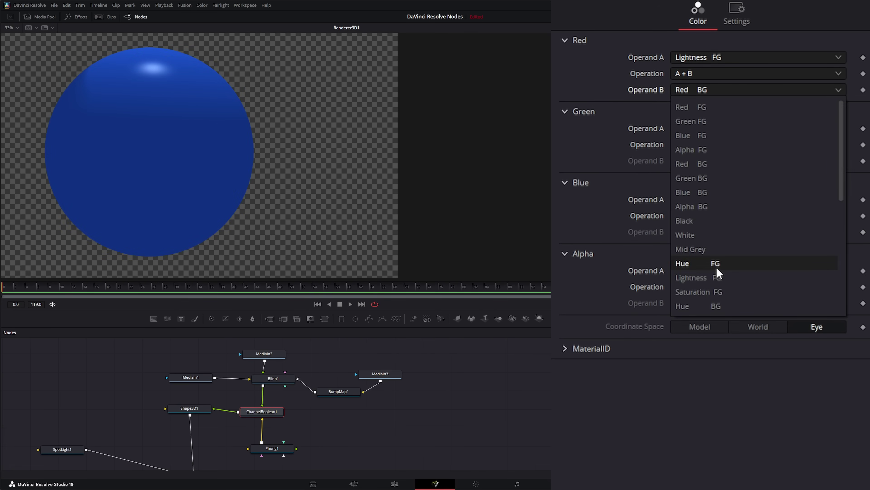
scroll(730, 292, down, 3)
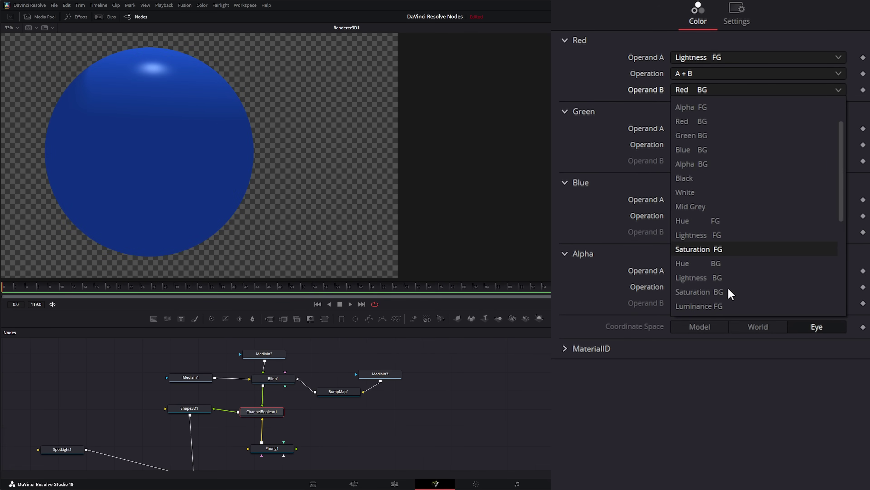
click(715, 235)
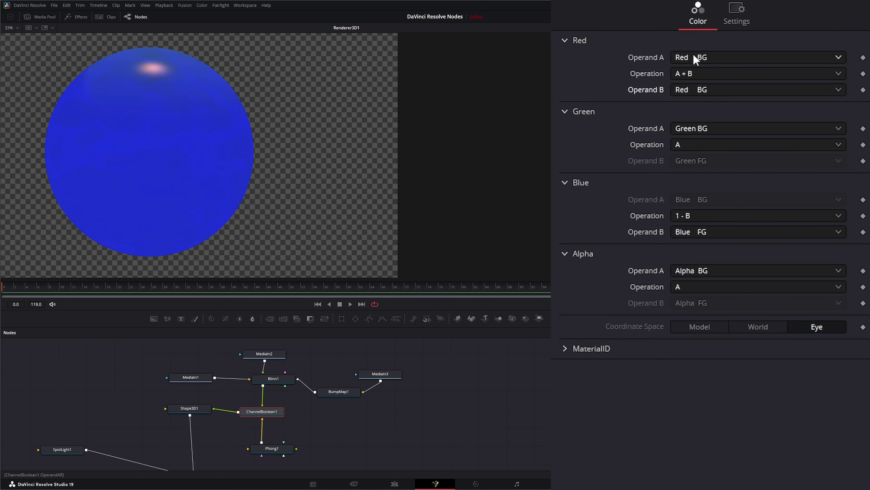
- Set ChannelBoolean1's Red channel to use Red FG as Operand A and Blue BG as Operand B
click(695, 61)
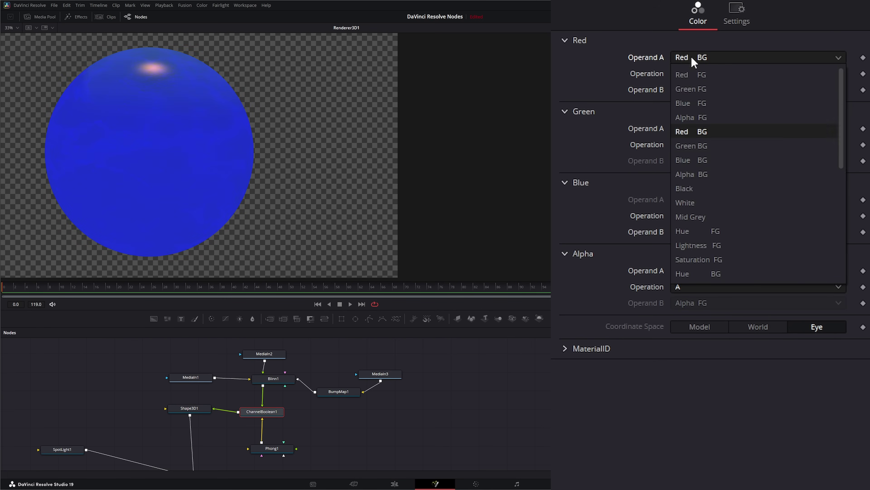
click(707, 76)
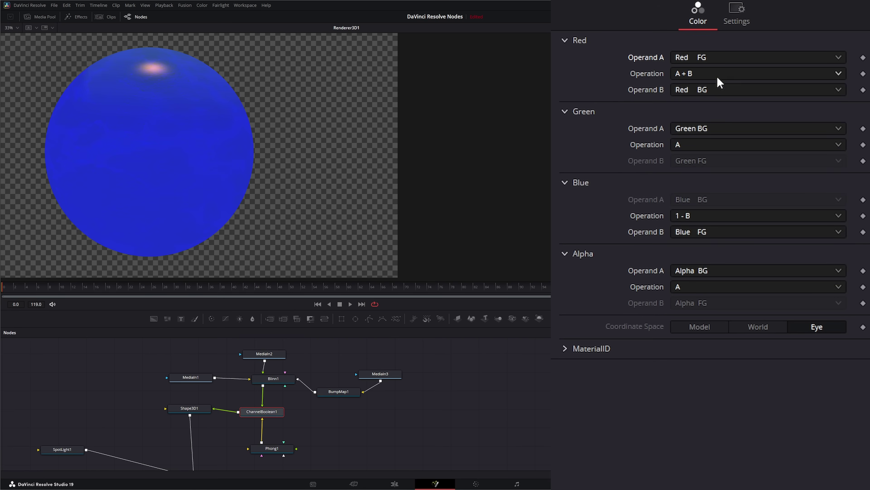
click(691, 93)
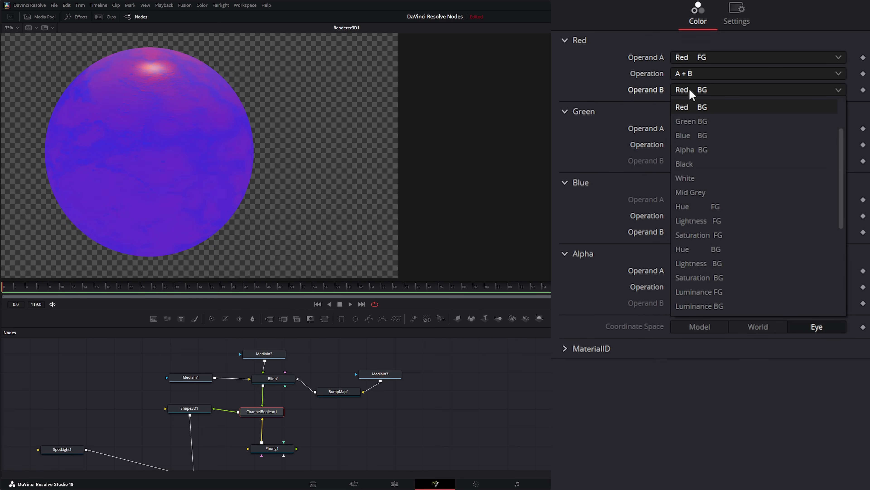
click(715, 136)
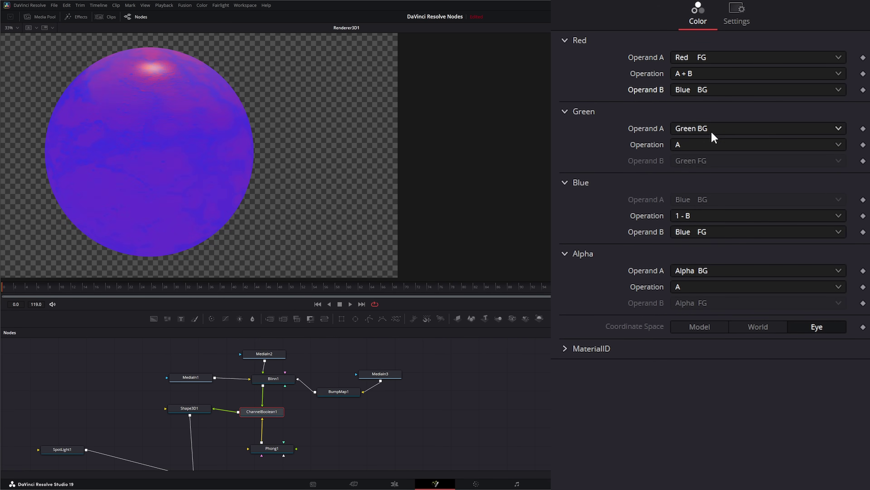
- Try A - B as the Red channel's operation, and settle on min(A, B)
click(707, 78)
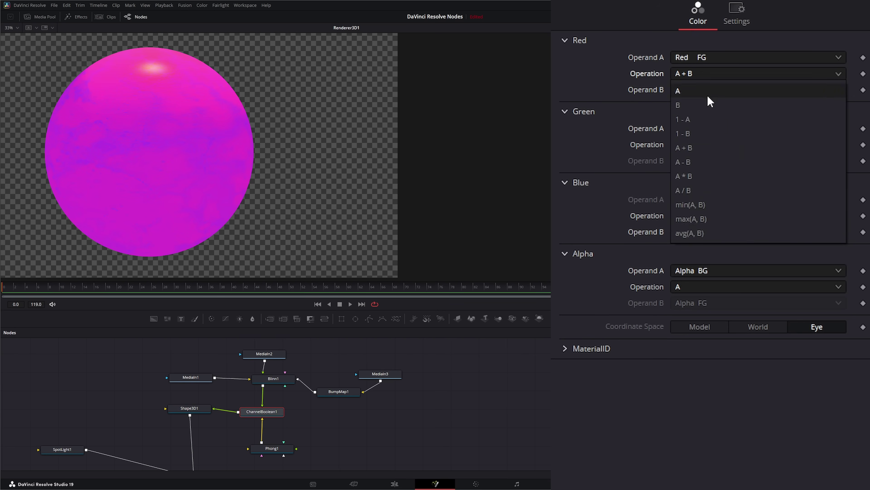
click(700, 165)
click(703, 80)
click(714, 206)
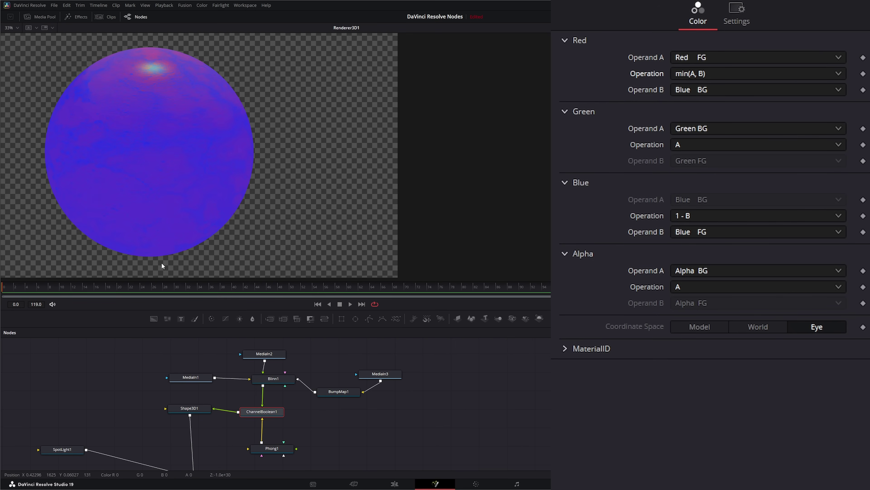
- Rotate Shape3D1 around its Y axis to about 16.4
click(194, 408)
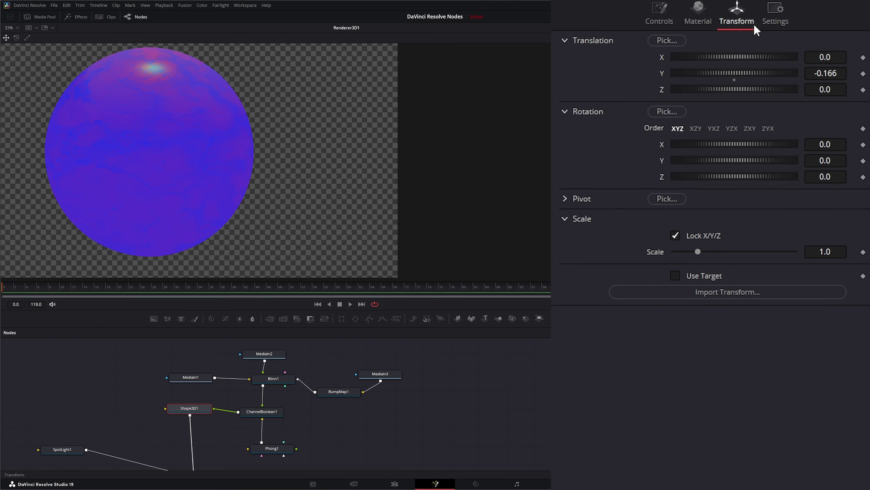
drag(733, 161, 750, 166)
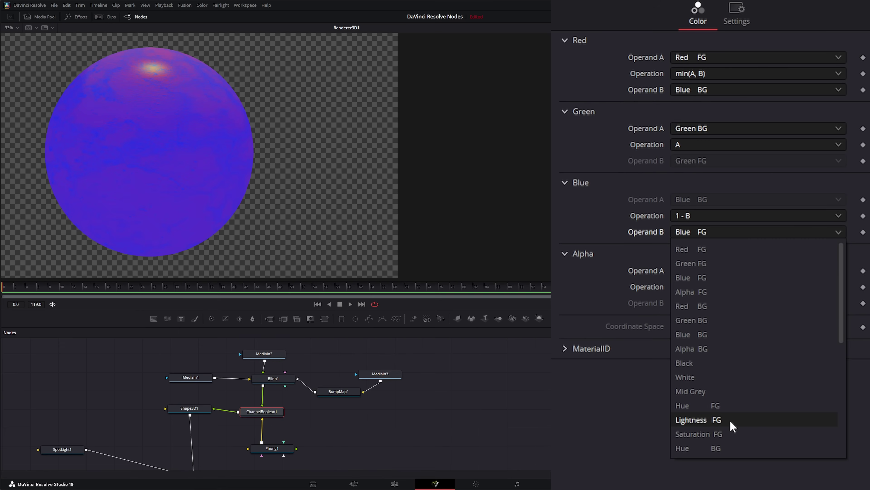
- Set ChannelBoolean1's Blue channel to operation A * B with Red FG as Operand A and U Texture FG as Operand B
scroll(731, 423, down, 2)
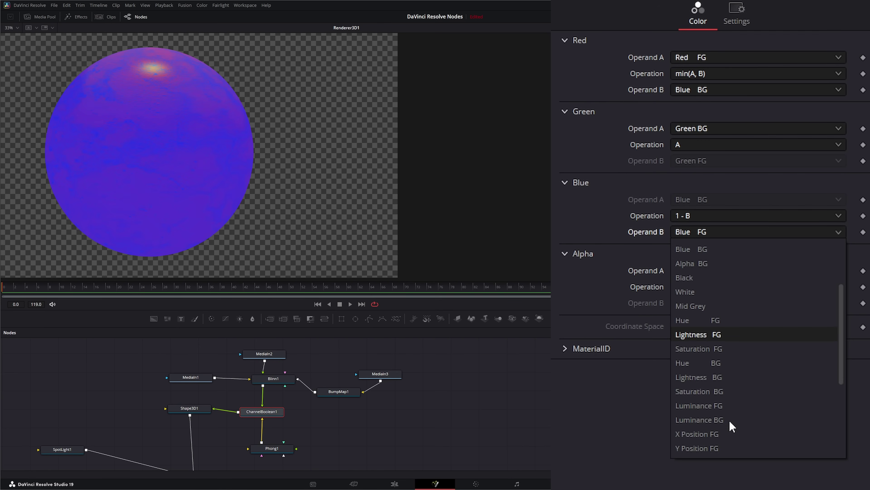
scroll(722, 391, down, 3)
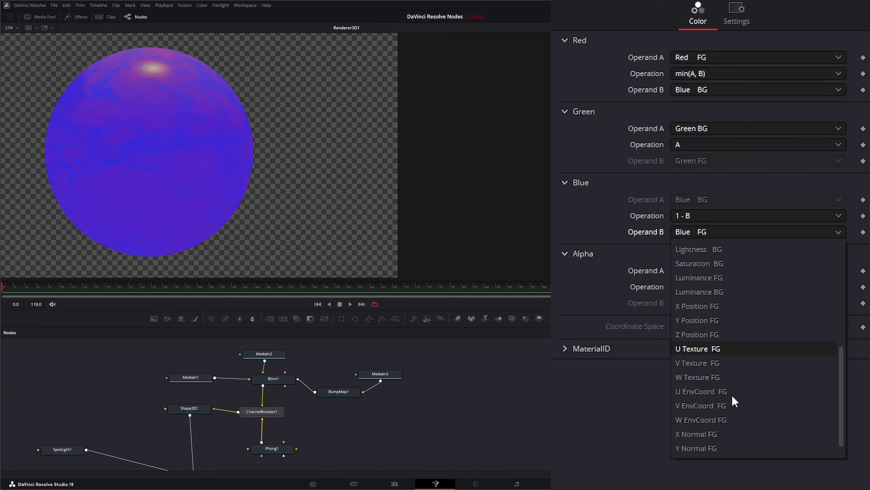
click(705, 349)
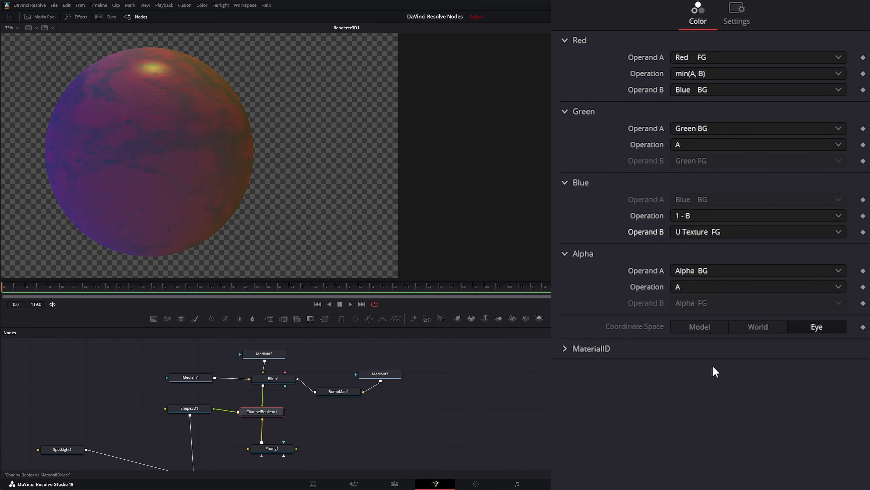
click(703, 200)
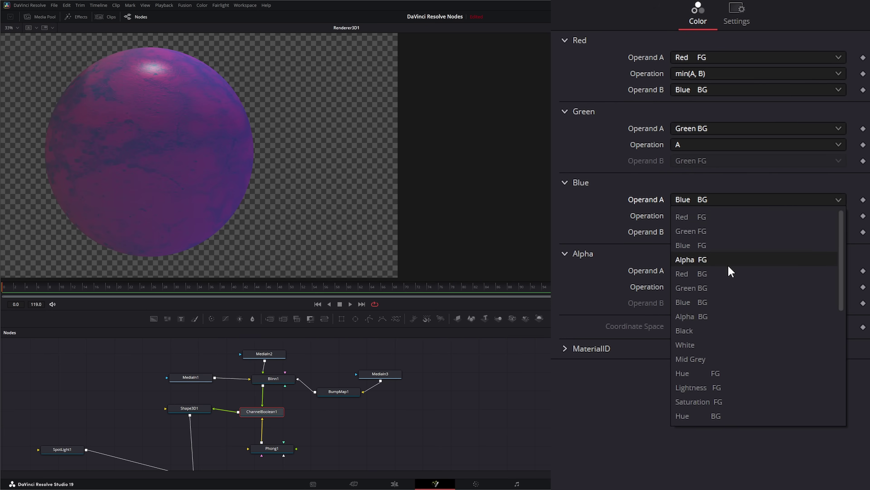
click(709, 222)
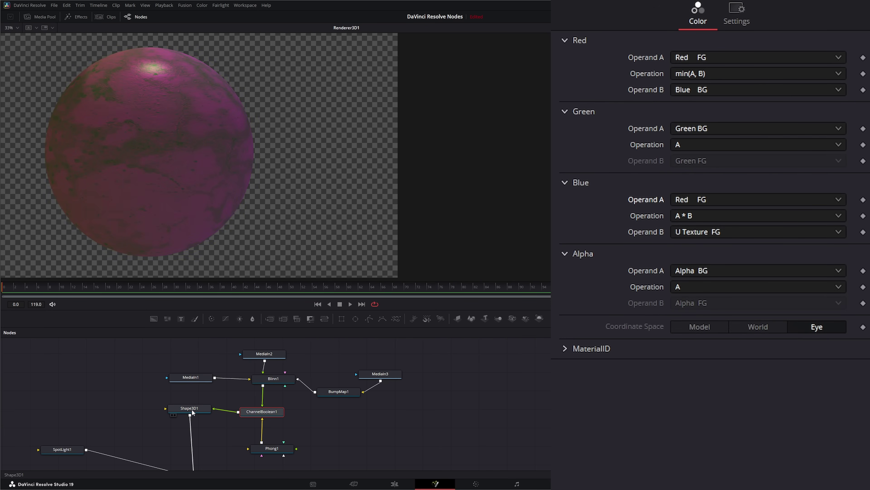
- Connect BumpMap1's output to Phong1's bumpmap material input as well
drag(321, 361, 411, 422)
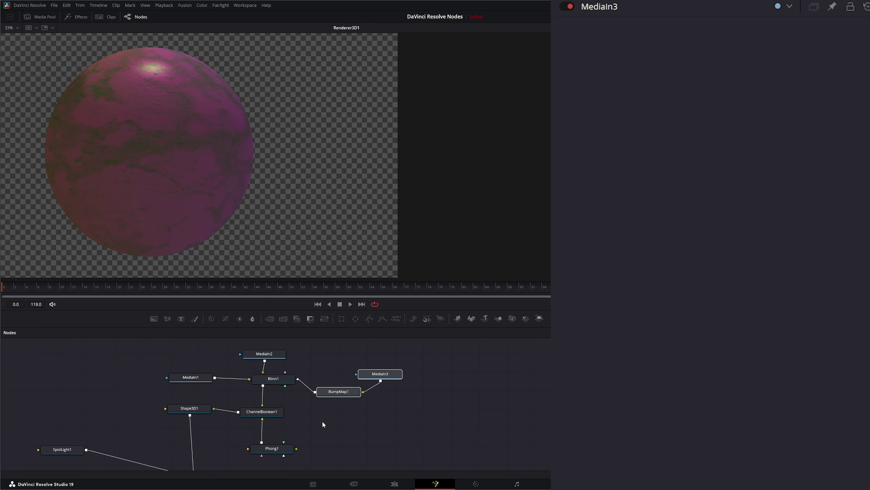
drag(315, 392, 281, 448)
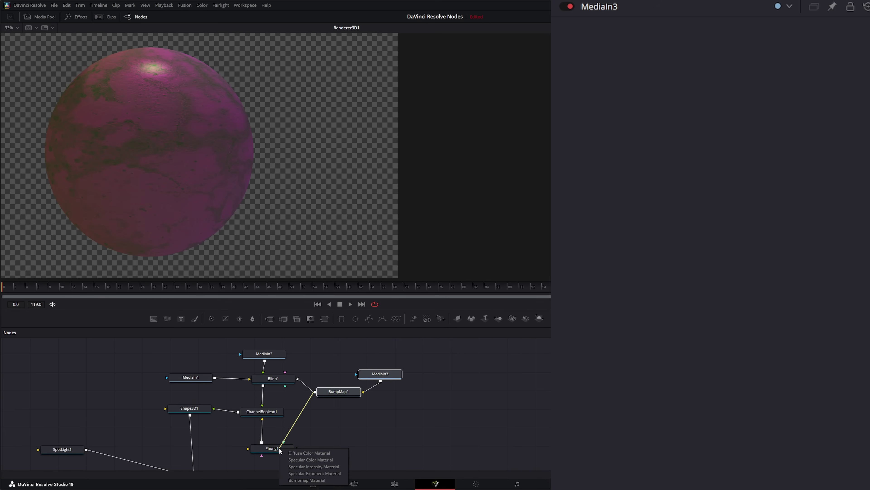
click(323, 480)
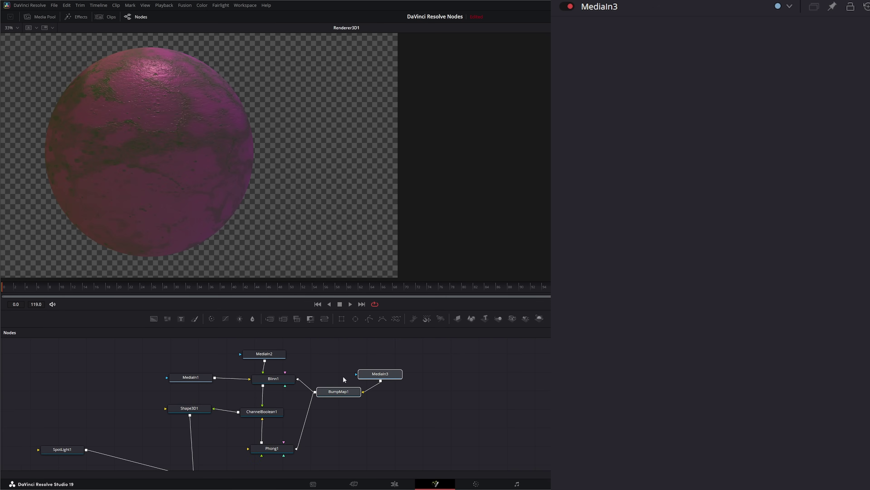
- Rotate Shape3D1 around its Y axis to about -21.8
click(190, 411)
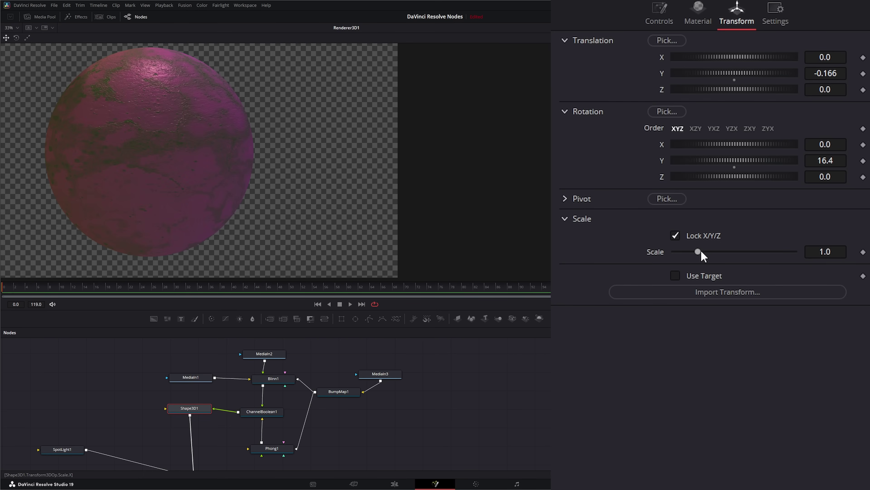
mouse_move(741, 158)
mouse_down()
mouse_move(836, 154)
mouse_move(729, 167)
mouse_up()
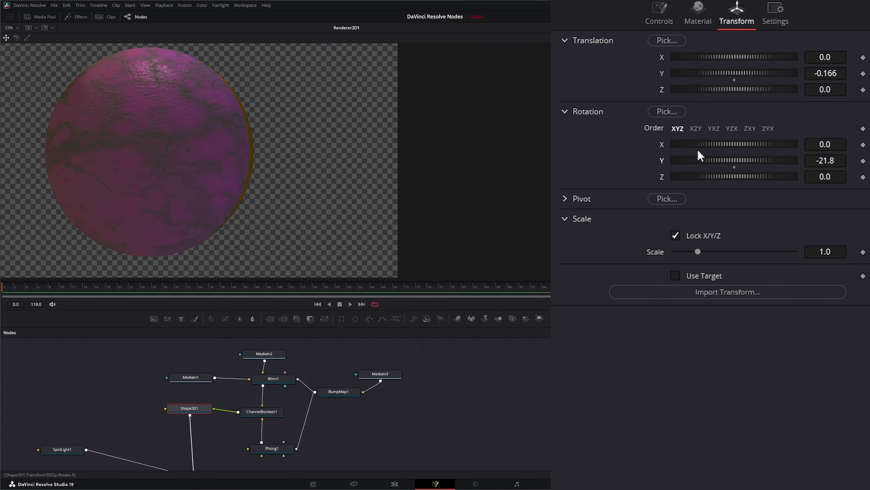
- Try A and B in turn as the operation of ChannelBoolean1's Red channel
click(270, 411)
drag(260, 415, 270, 408)
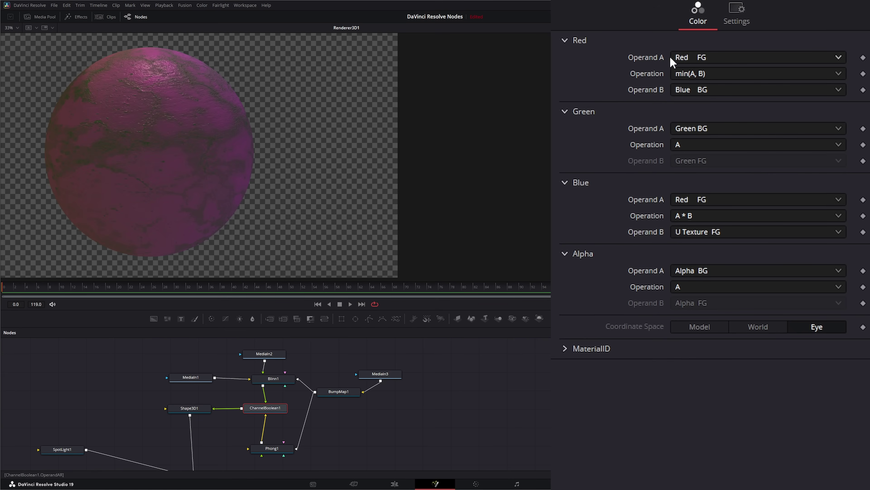
click(701, 75)
click(687, 91)
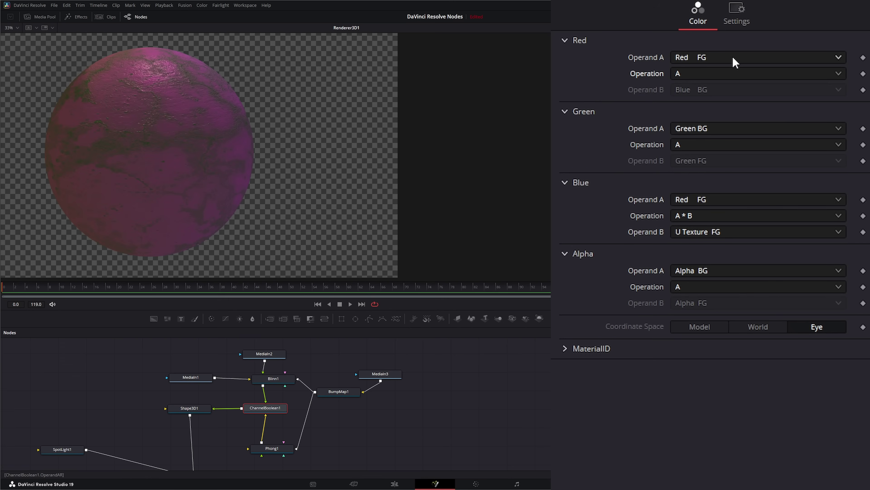
click(684, 75)
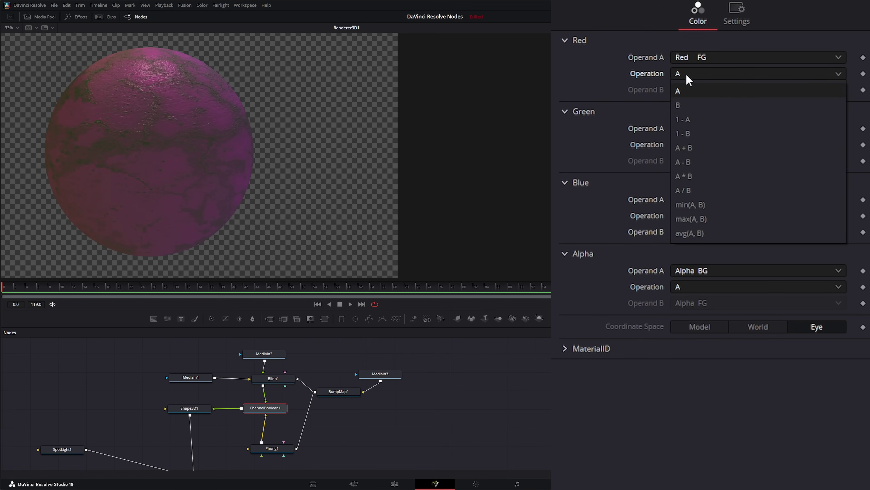
click(685, 105)
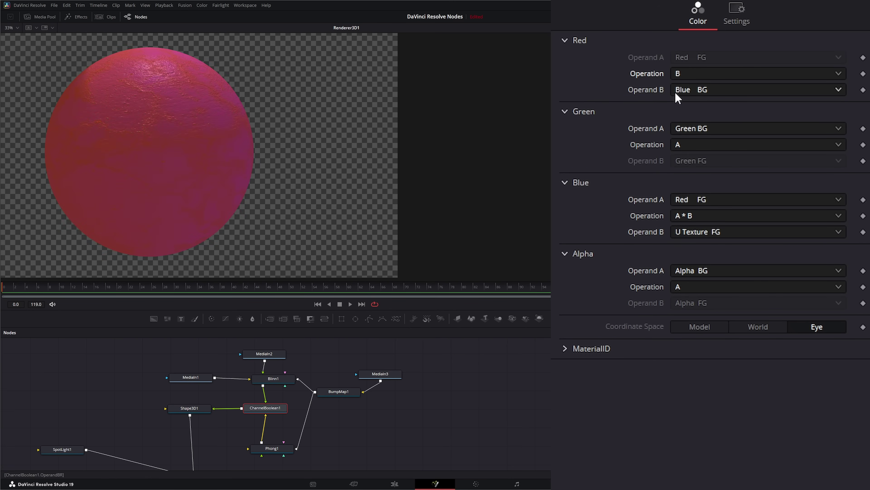
- Try 1 - A, 1 - B and A + B in turn as the Red channel's operation
click(688, 75)
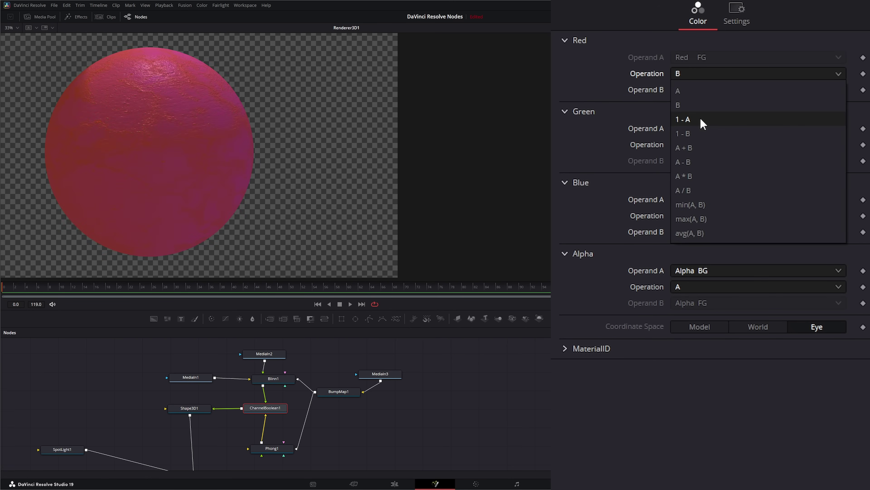
click(701, 120)
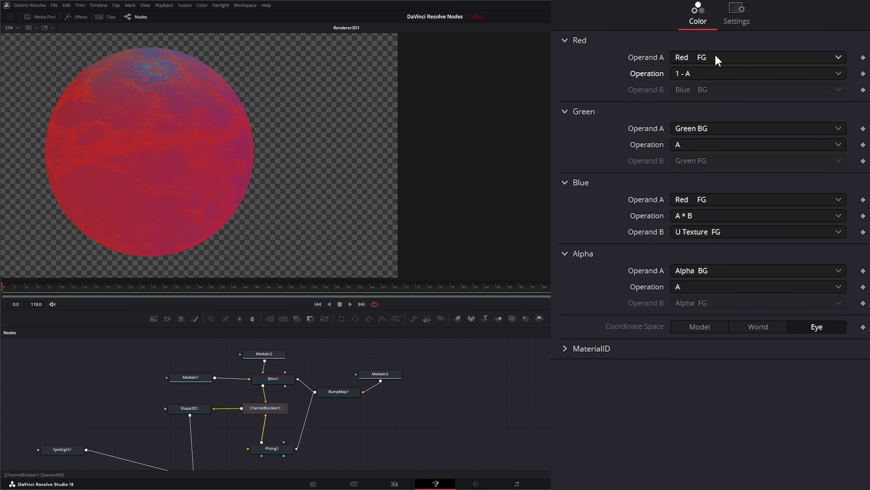
click(687, 76)
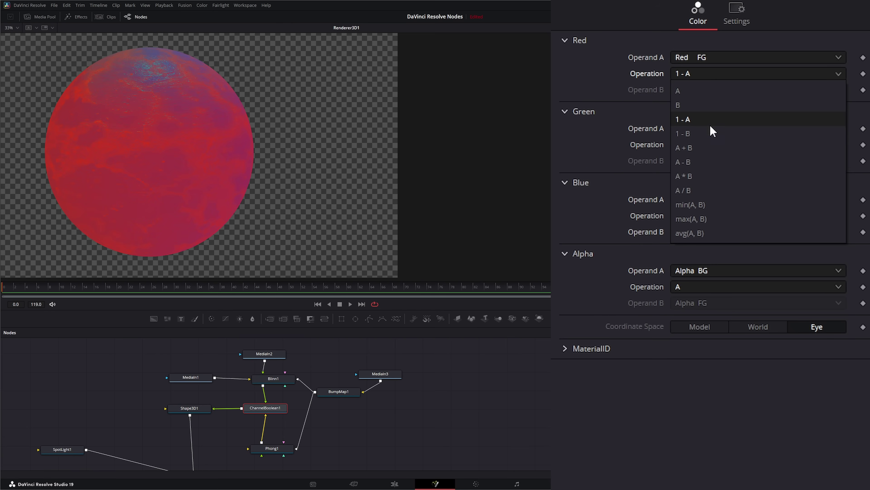
click(703, 134)
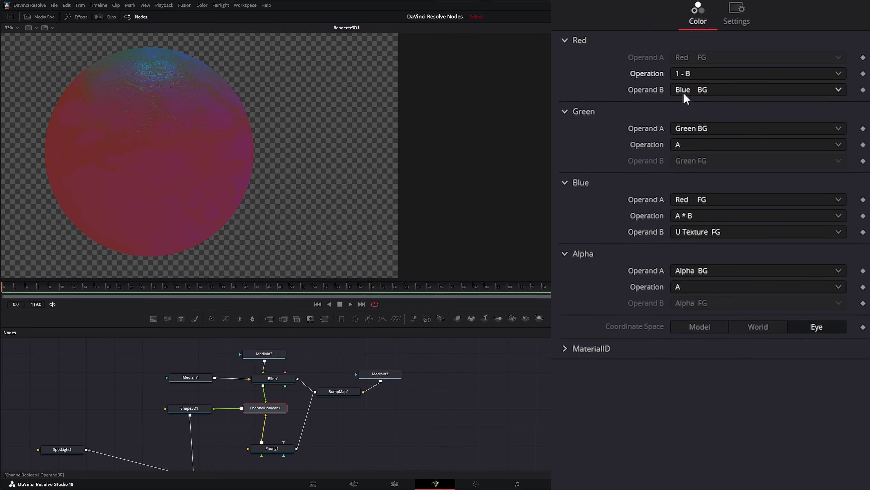
scroll(688, 76, down, 1)
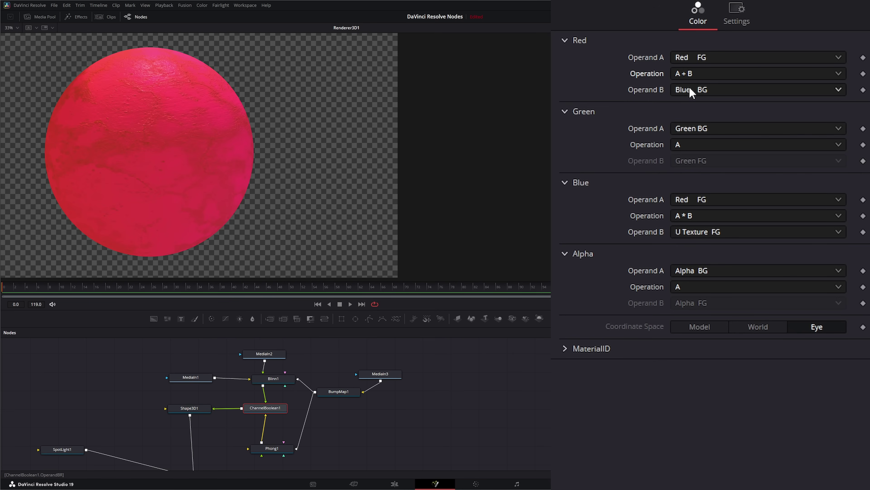
- Try A - B, A * B and A / B in turn as the Red channel's operation
click(689, 77)
click(705, 162)
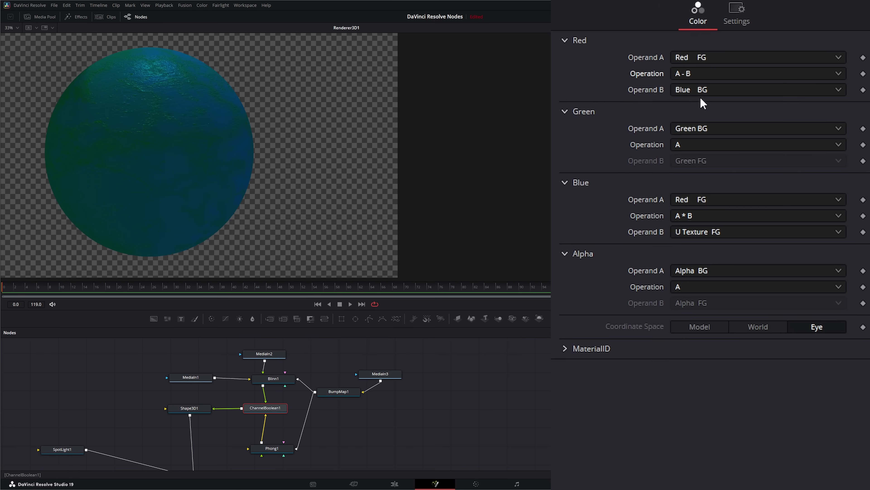
click(690, 76)
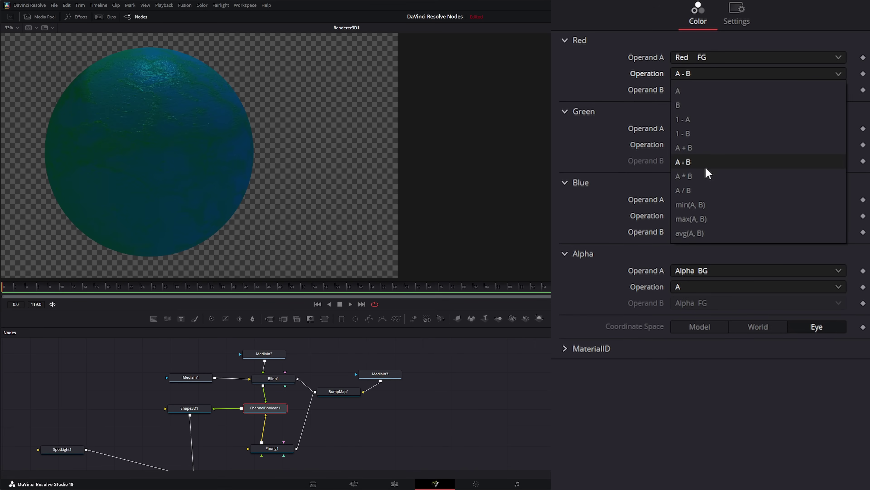
click(698, 173)
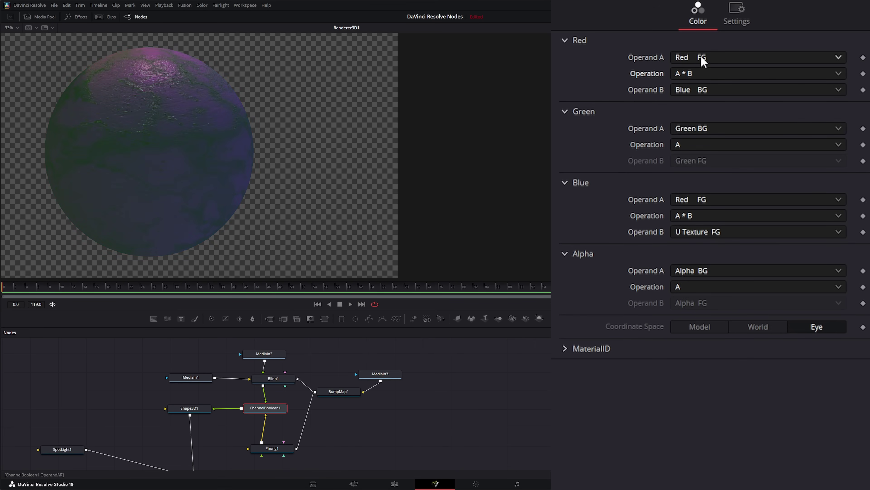
click(689, 76)
click(702, 192)
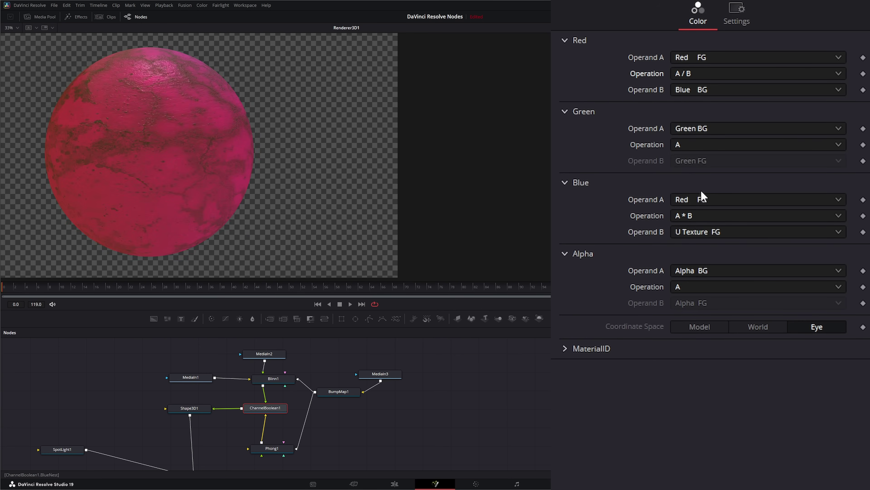
- Try min(A, B) and max(A, B) as the Red channel's operation, and settle on avg(A, B)
click(700, 78)
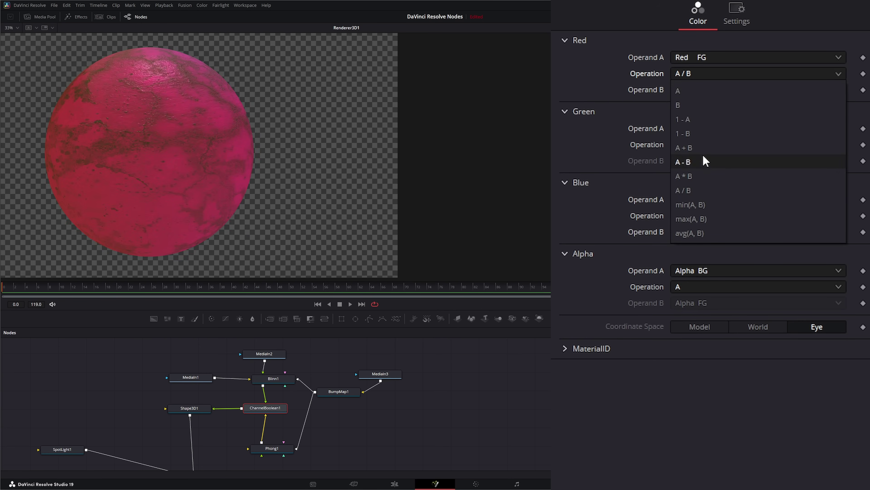
click(717, 205)
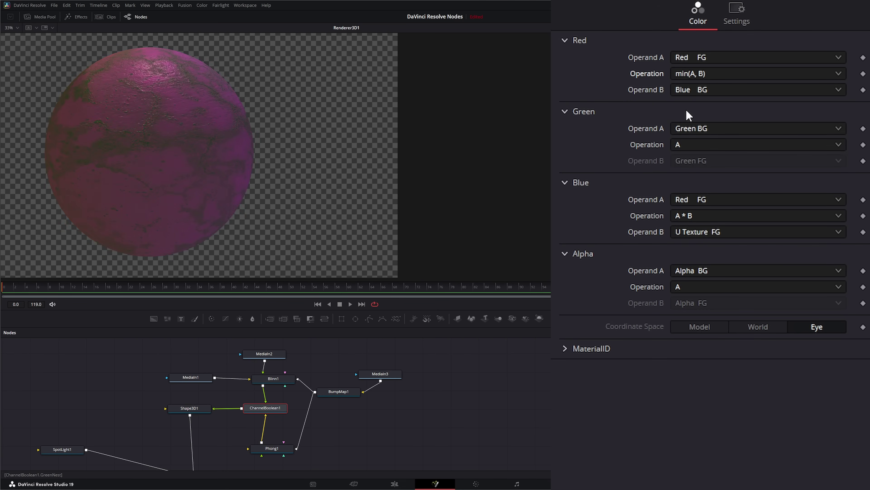
click(703, 74)
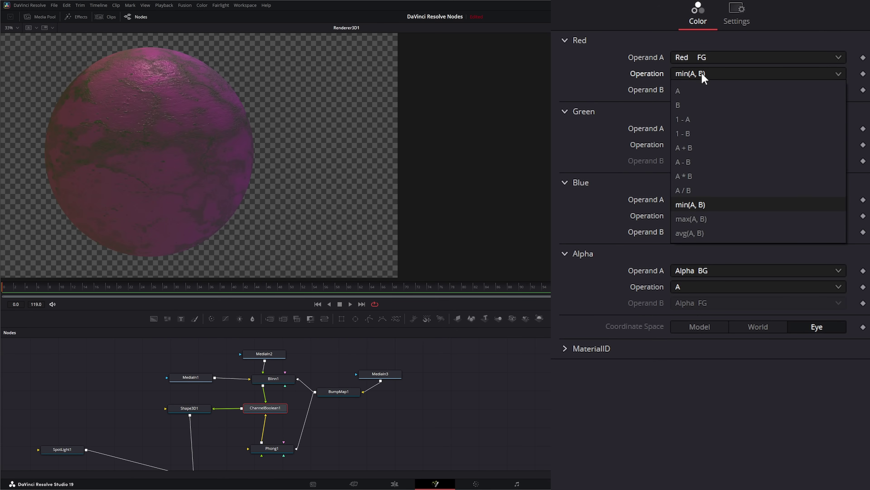
click(695, 220)
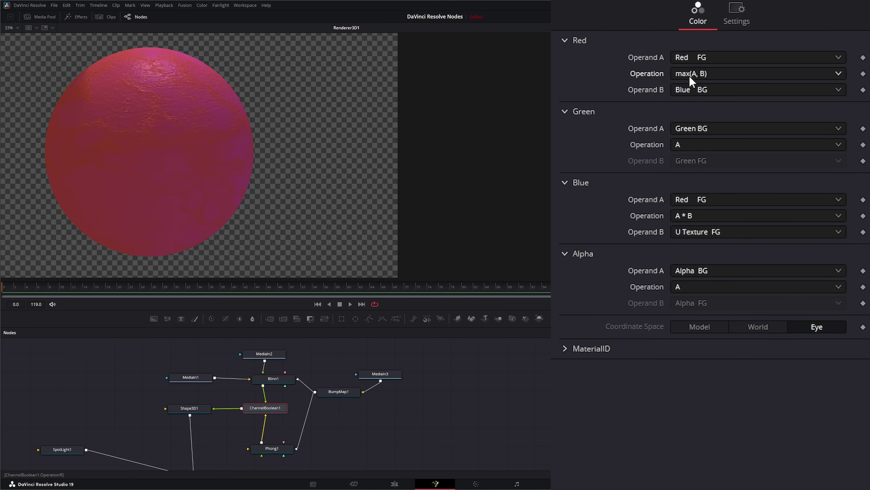
click(705, 74)
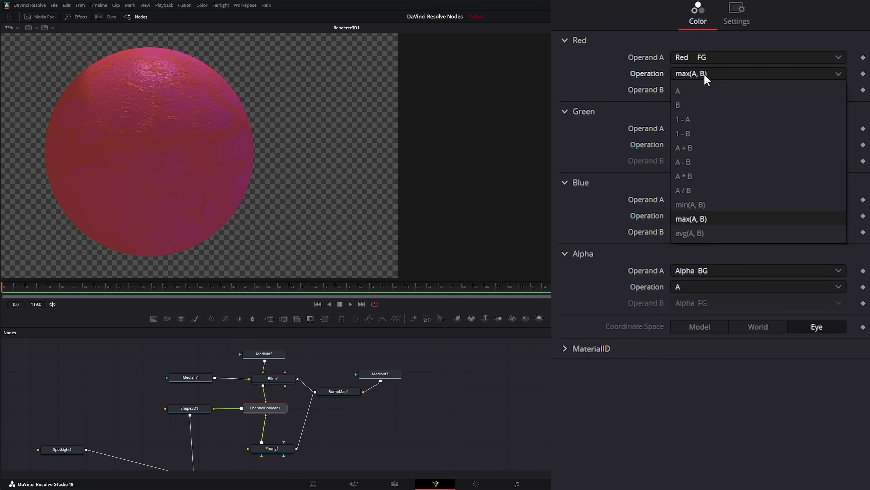
click(712, 236)
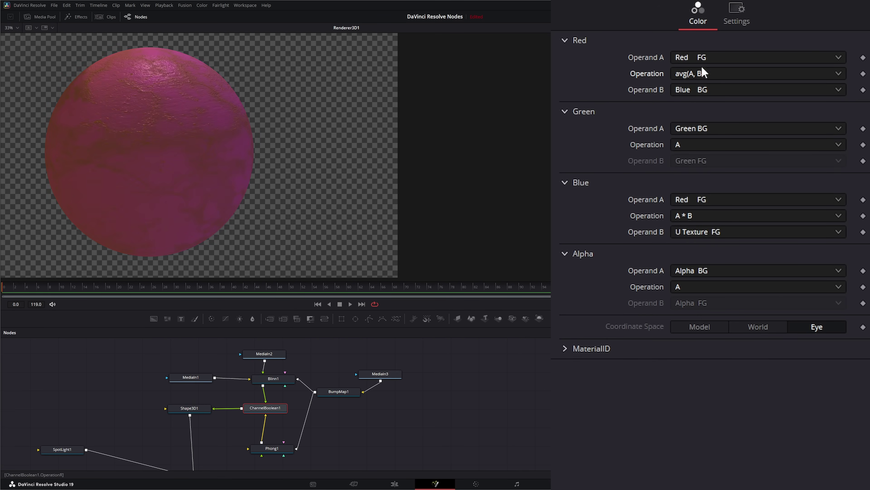
- Try Black, White and Mid Grey in turn as the Red channel's Operand A
click(696, 60)
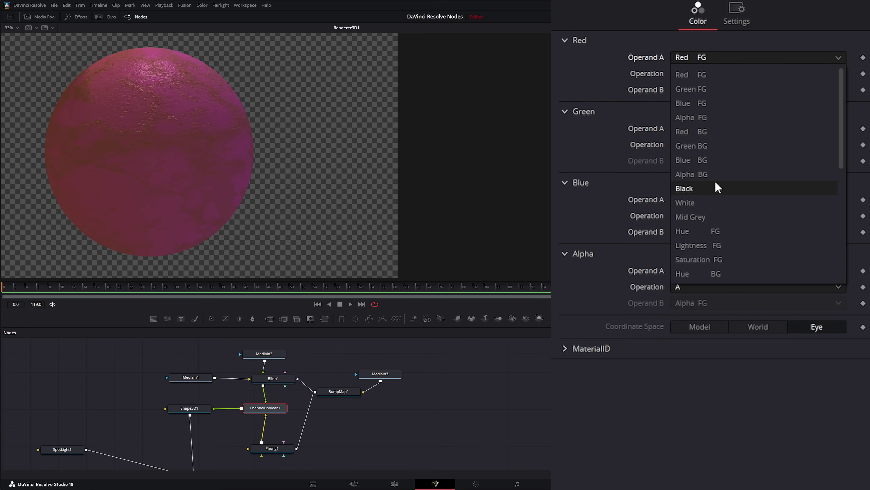
click(703, 188)
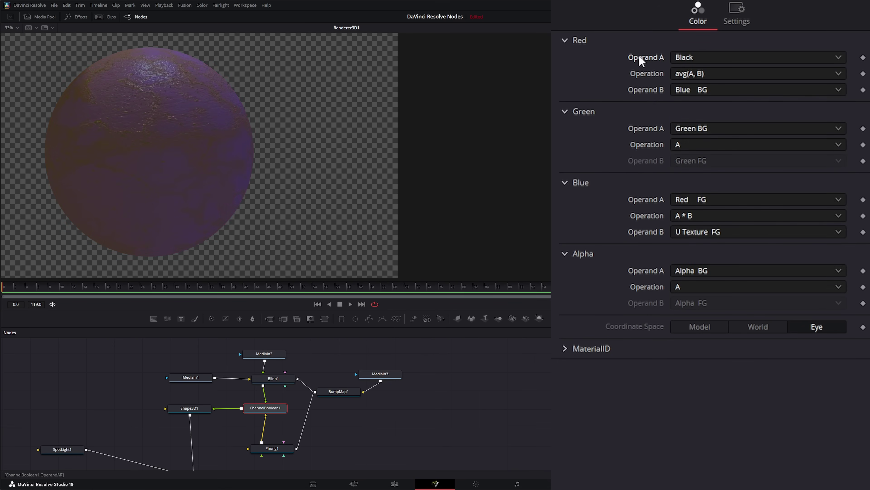
click(700, 58)
click(709, 200)
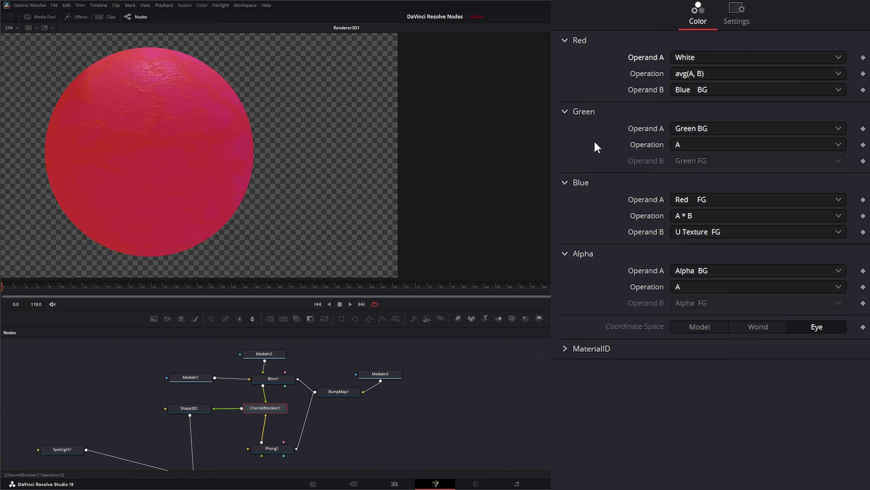
click(705, 58)
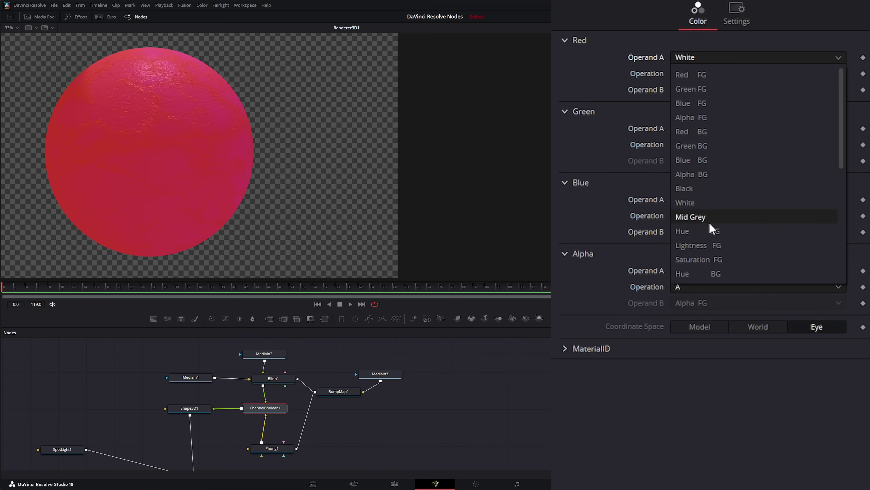
click(720, 217)
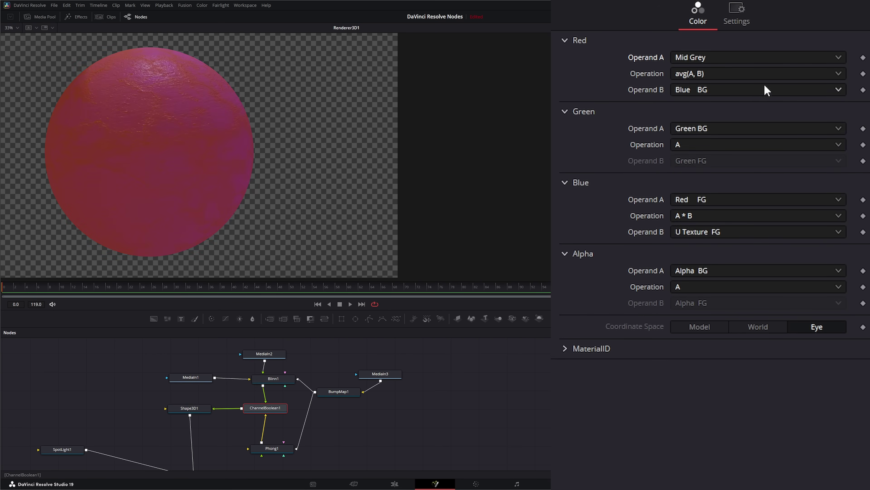
- Try Hue FG, Lightness FG and Saturation BG in turn as the Red channel's Operand A
click(701, 57)
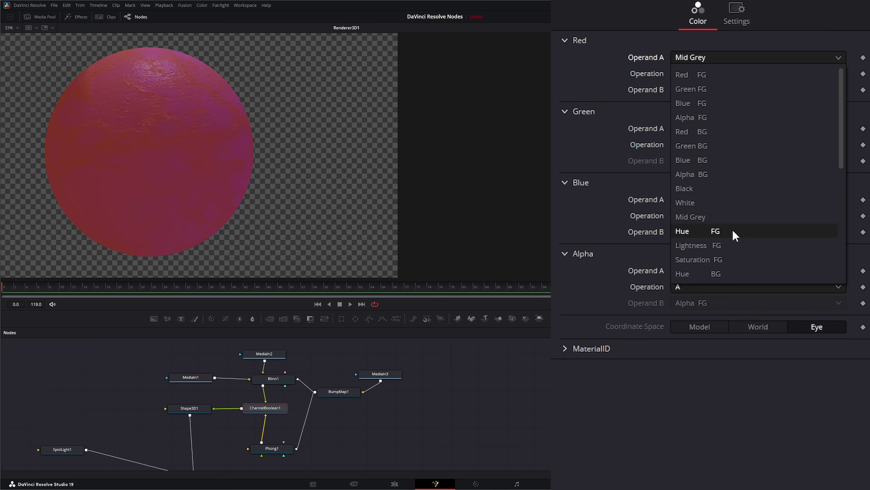
click(722, 231)
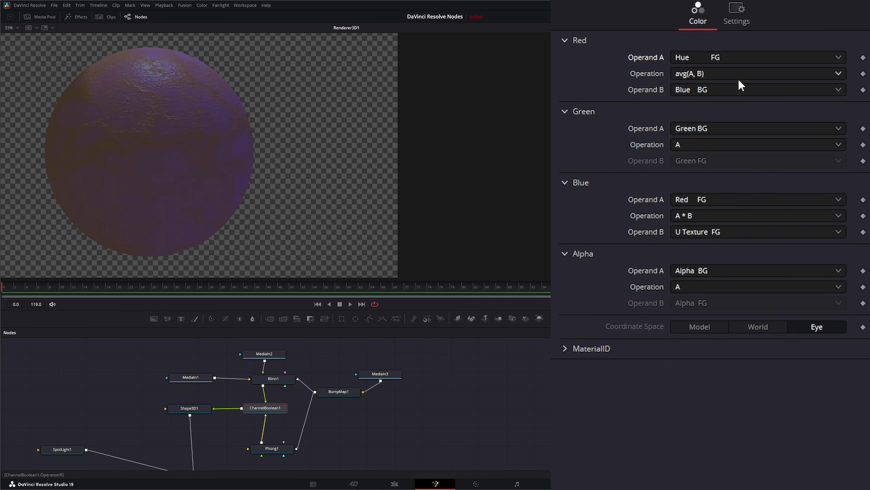
click(703, 59)
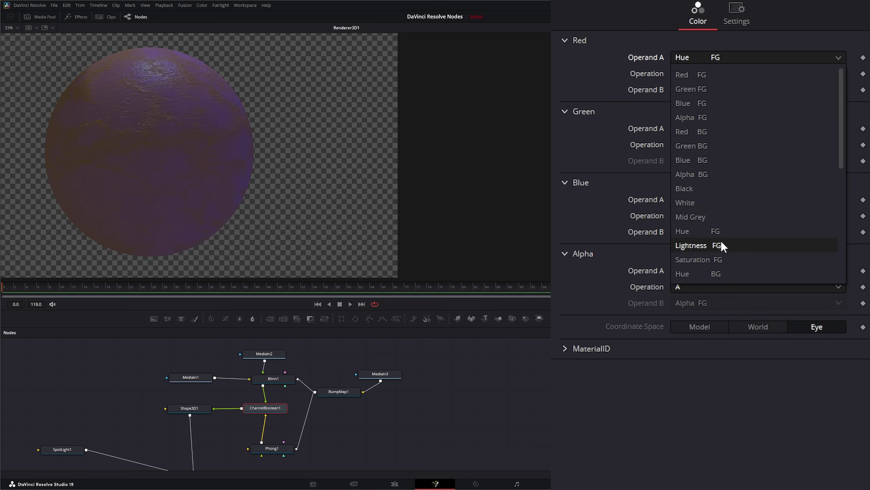
click(711, 245)
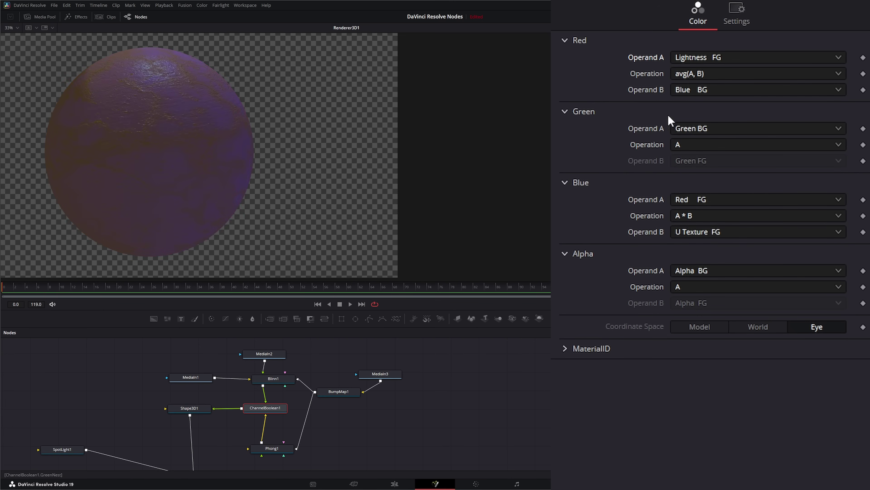
click(705, 59)
scroll(719, 255, down, 2)
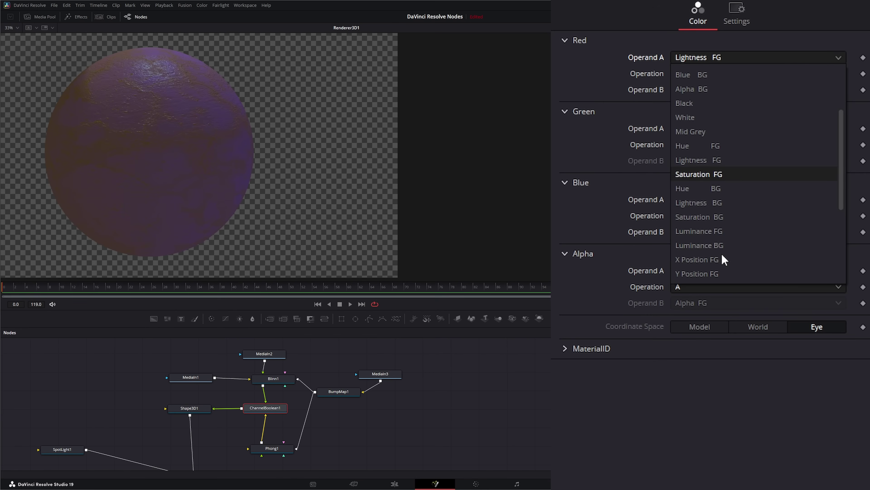
click(701, 214)
- Set the Red channel's Operand A to X Position FG
click(701, 56)
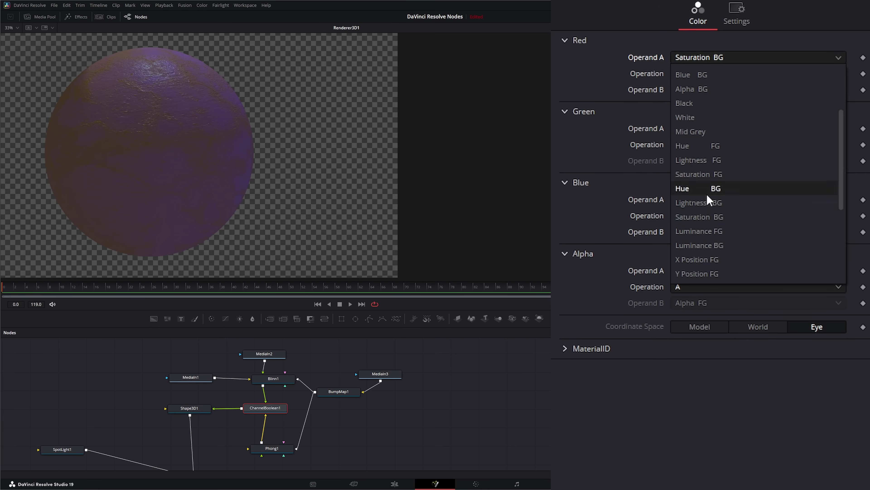
scroll(730, 232, down, 2)
scroll(729, 231, down, 1)
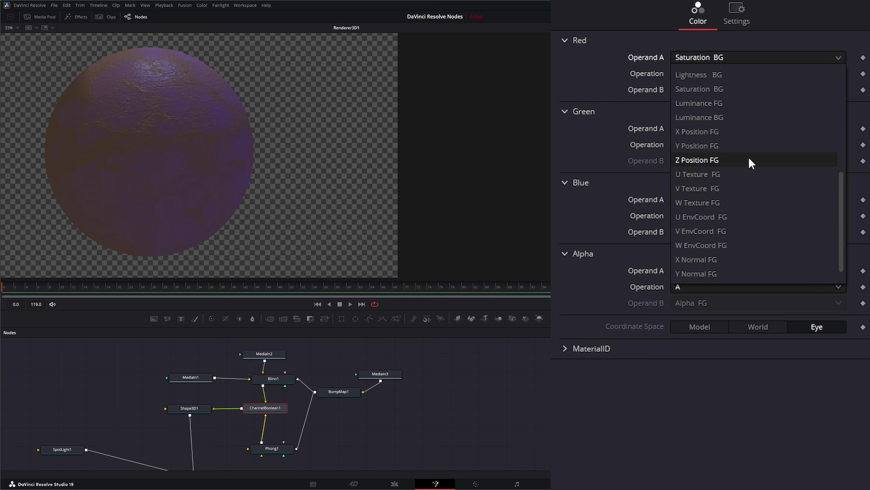
click(695, 134)
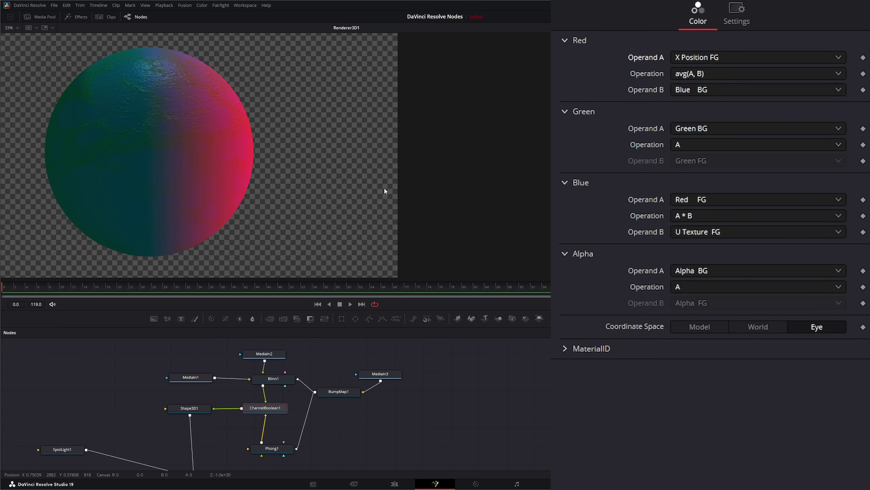
- Try Y Position FG and Z Position FG in turn as the Red channel's Operand A
click(701, 62)
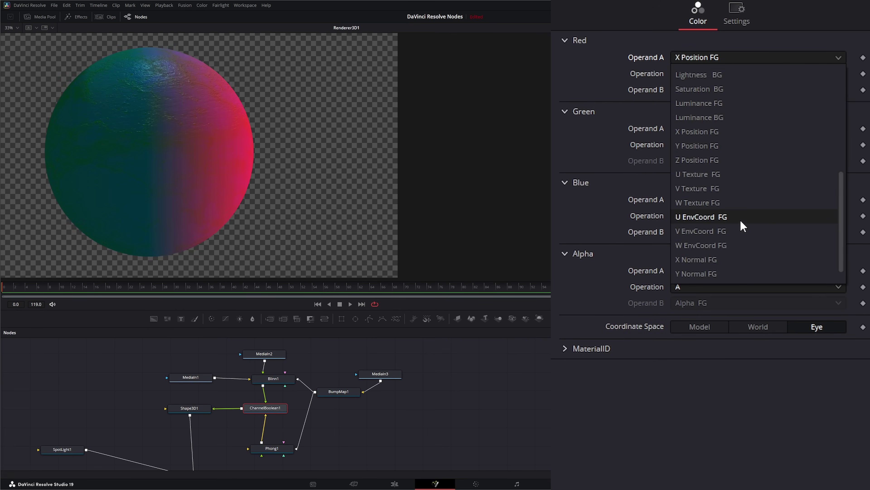
click(712, 145)
click(703, 56)
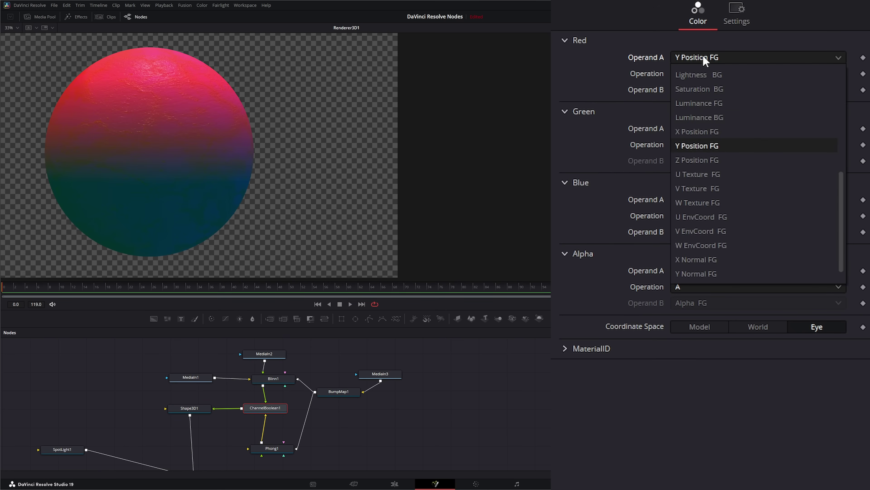
click(707, 160)
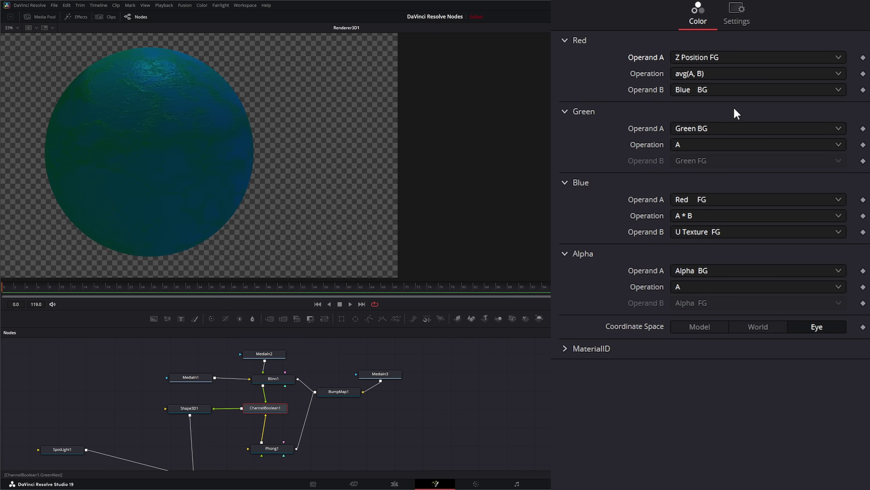
- Try U Texture FG, V Texture FG and W Texture FG in turn as the Red channel's Operand A
click(703, 57)
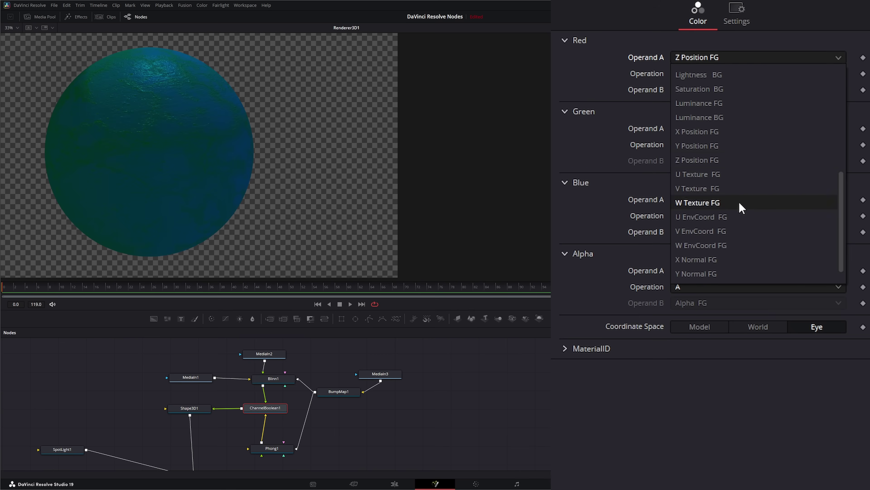
click(699, 174)
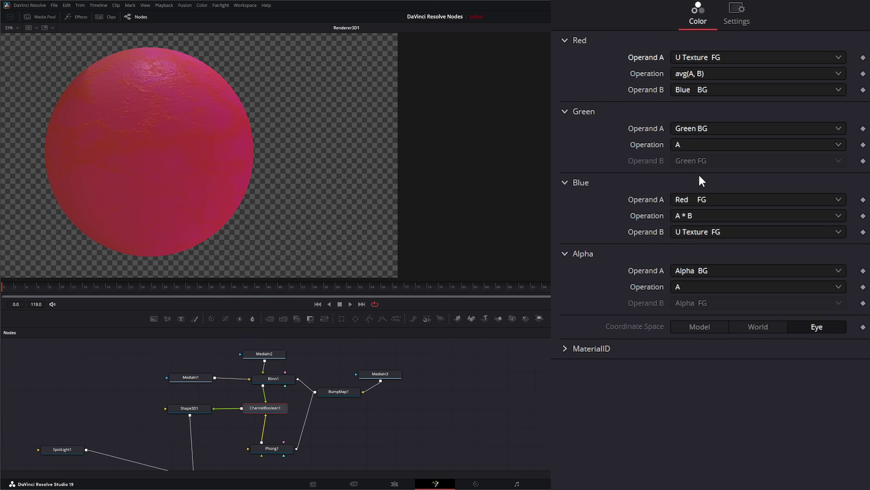
click(698, 57)
click(711, 189)
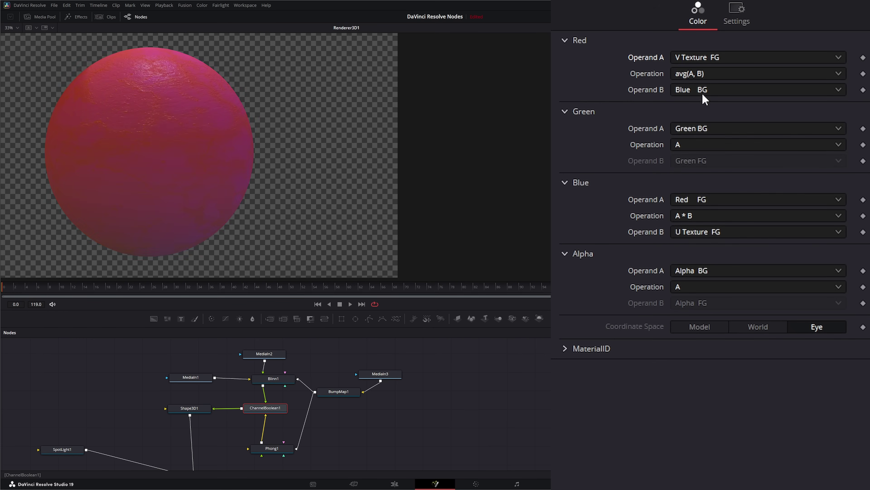
click(694, 55)
click(710, 201)
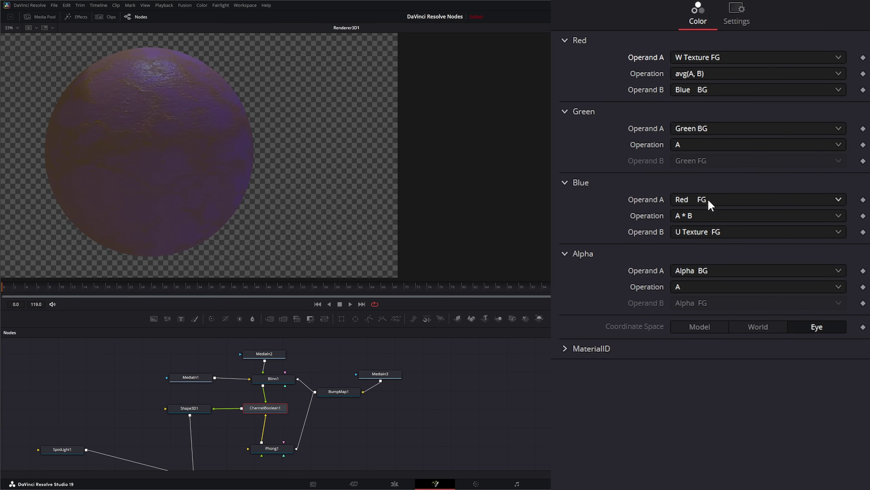
- Try X, Y and Z Normal FG as the Red channel's Operand A, and settle on Y Normal FG
click(709, 56)
scroll(719, 206, down, 1)
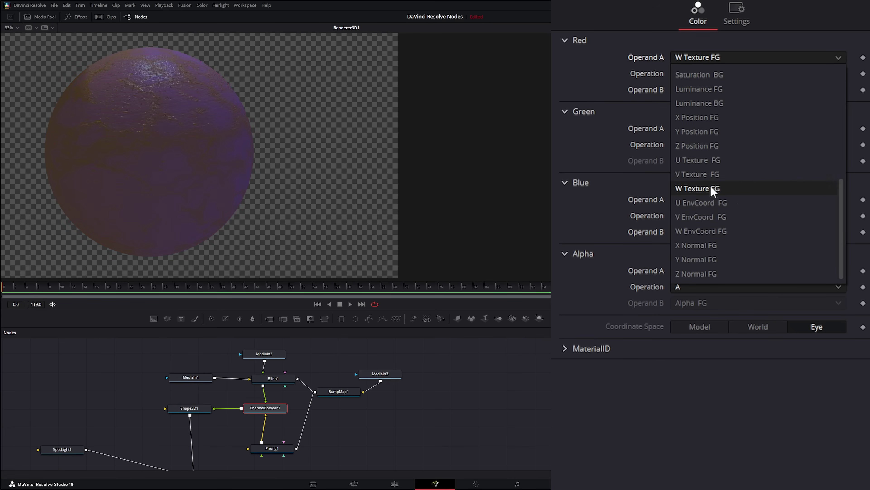
click(699, 245)
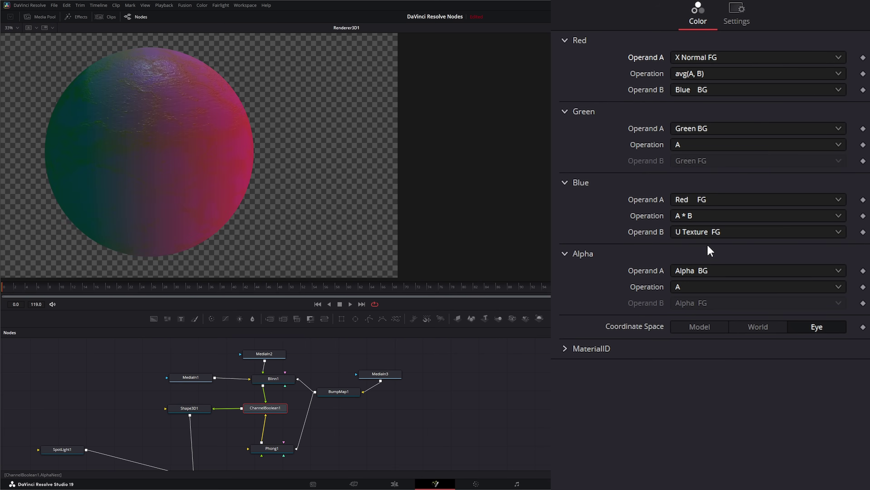
click(708, 55)
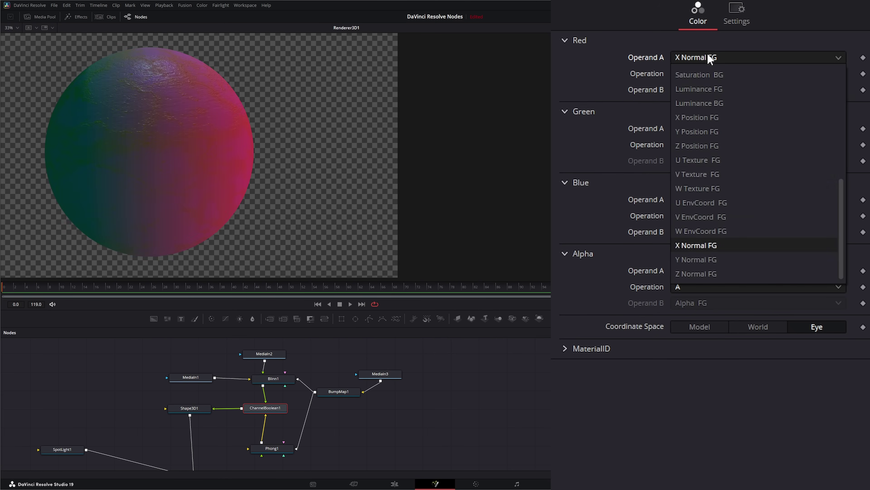
click(721, 260)
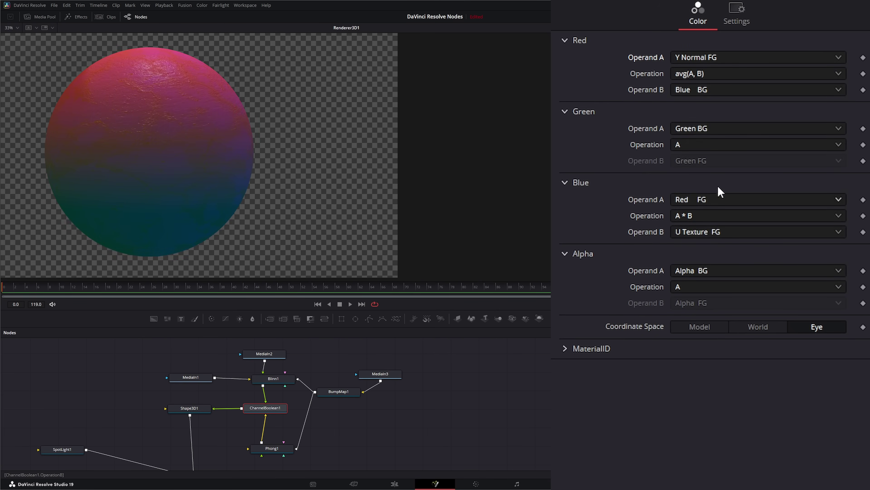
click(706, 59)
click(721, 274)
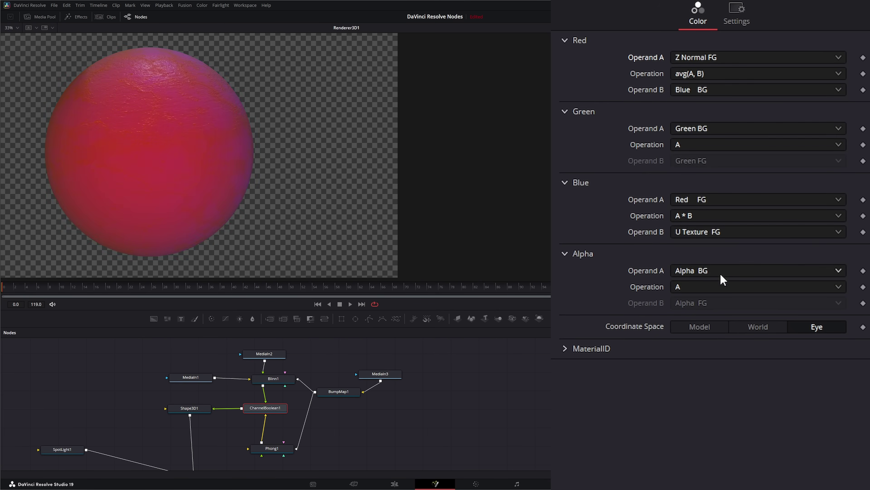
click(702, 59)
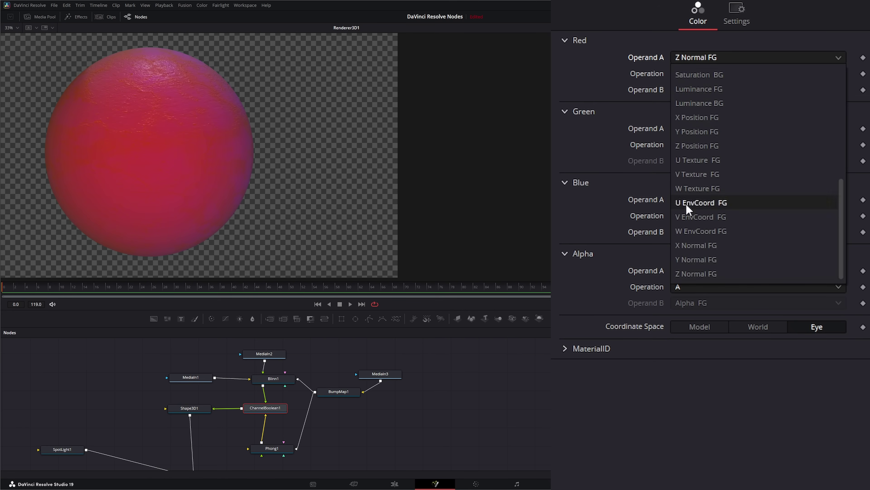
click(721, 259)
- Compare A + B and A - B as the Red channel's operation, and settle on A + B
click(719, 73)
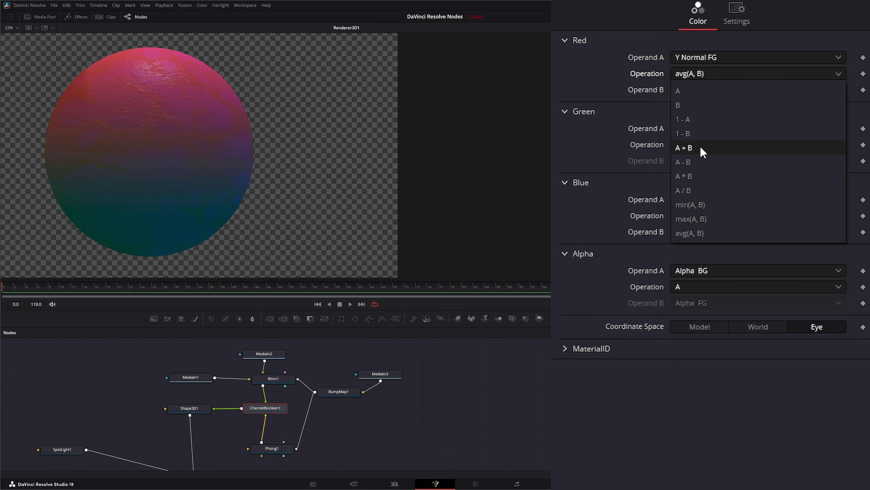
click(702, 146)
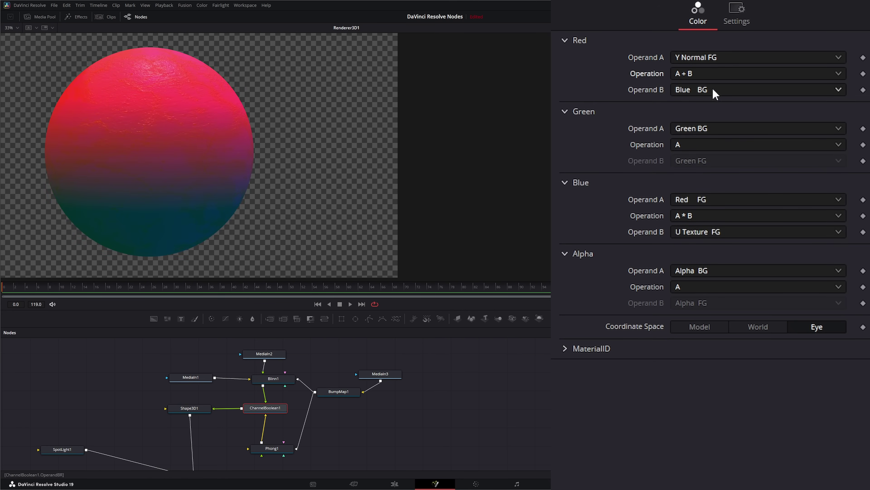
click(702, 74)
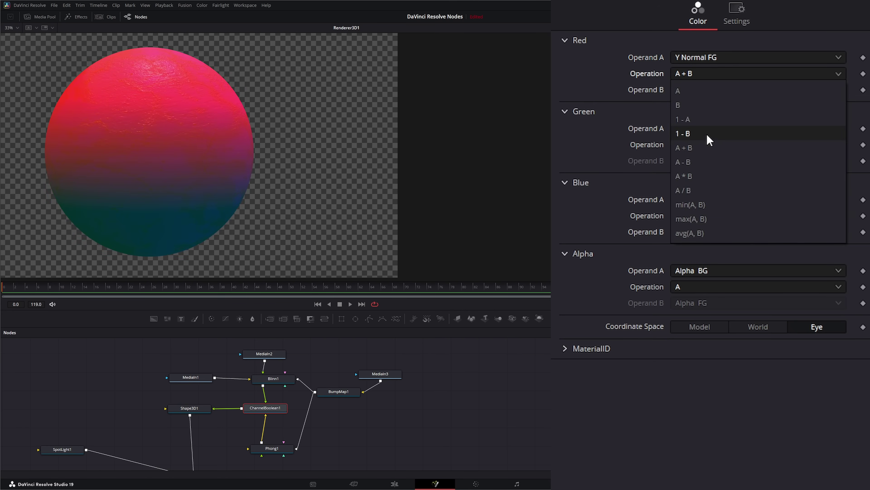
click(703, 163)
click(715, 74)
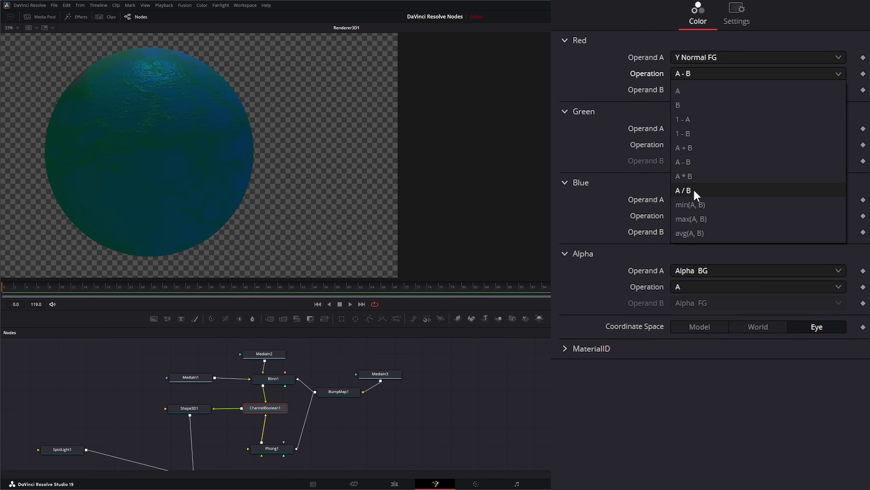
click(692, 148)
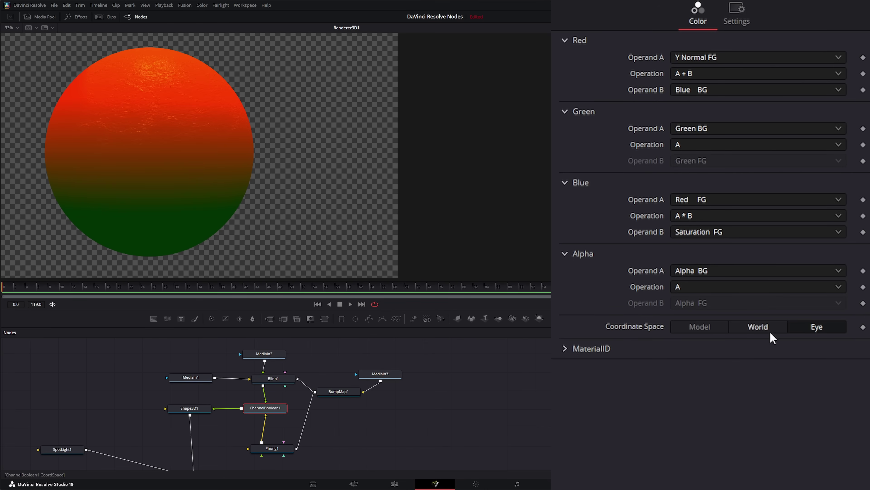
- Compare the Model, World and Eye coordinate spaces of the Channel Boolean, and settle on Model
click(697, 327)
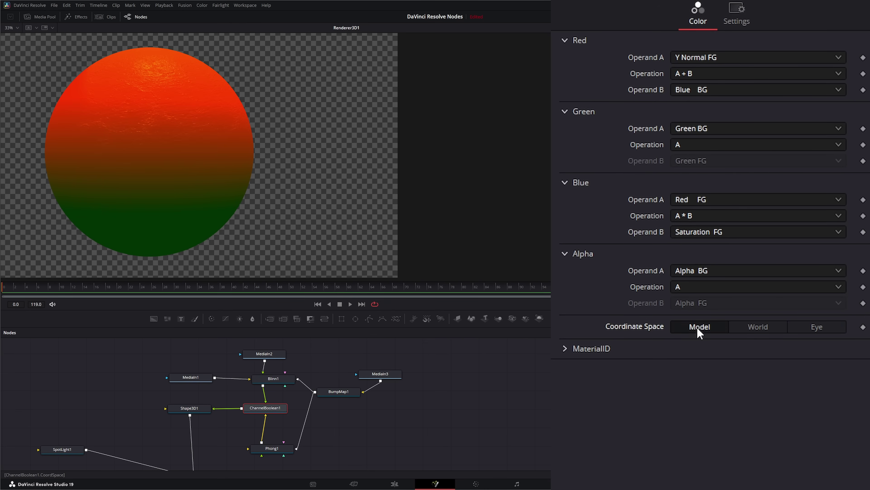
click(765, 330)
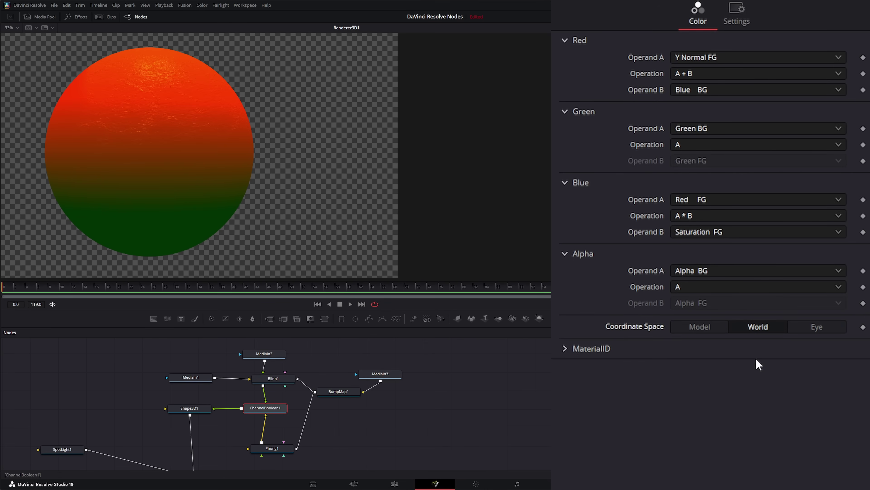
click(702, 328)
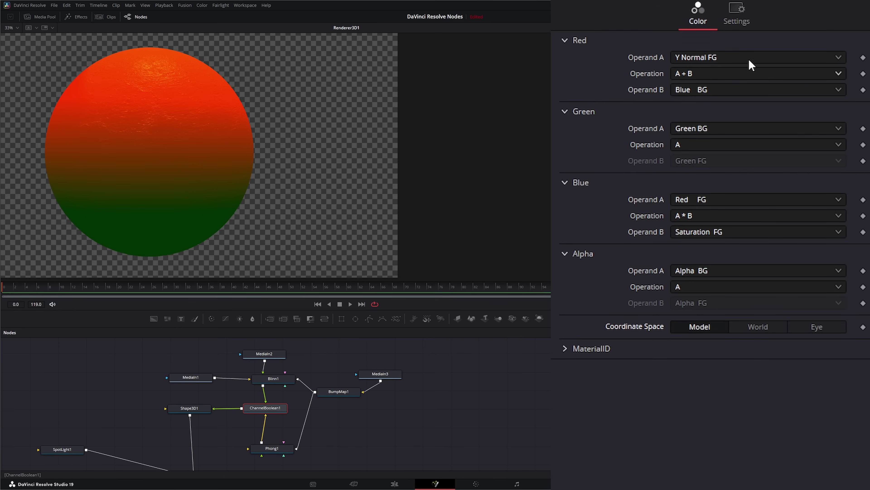
click(758, 324)
click(814, 330)
click(702, 328)
- Reveal the Channel Boolean's material ID setting and set the Material ID to 9
click(566, 348)
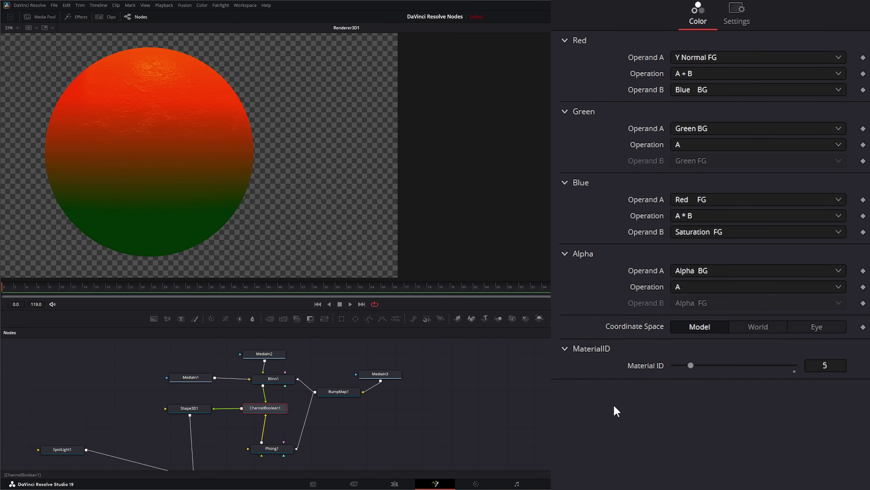
drag(689, 364, 672, 368)
drag(751, 372, 707, 374)
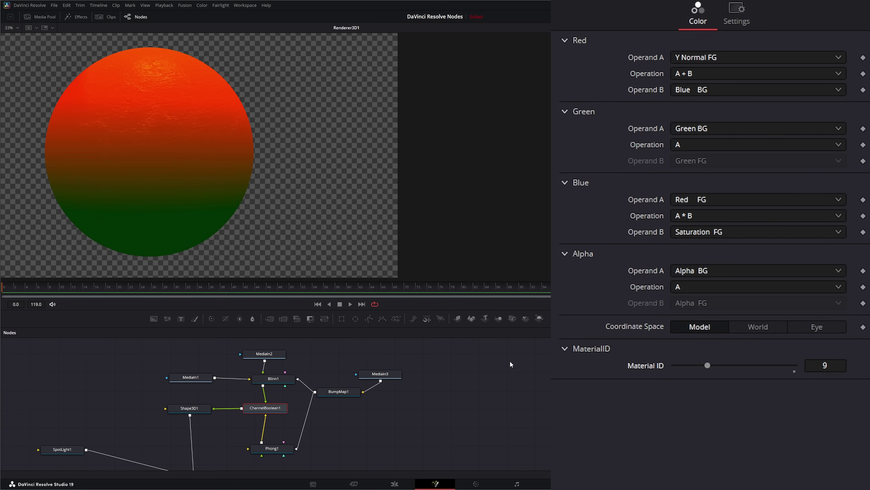